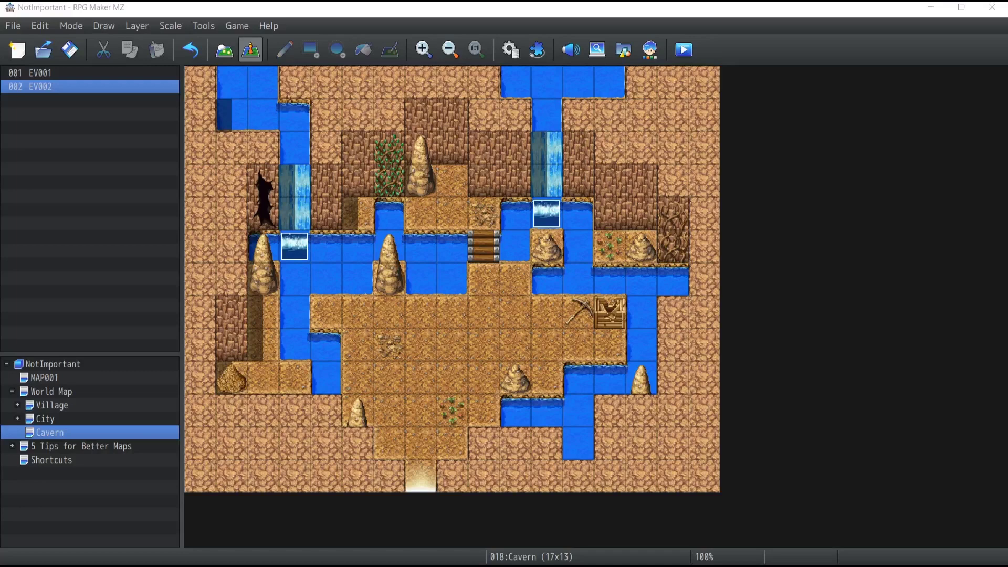
Create a Treasure quick event at Cavern tile 8,3 using the brown chest graphic
{"action": "left_click", "coordinate": [451, 182]}
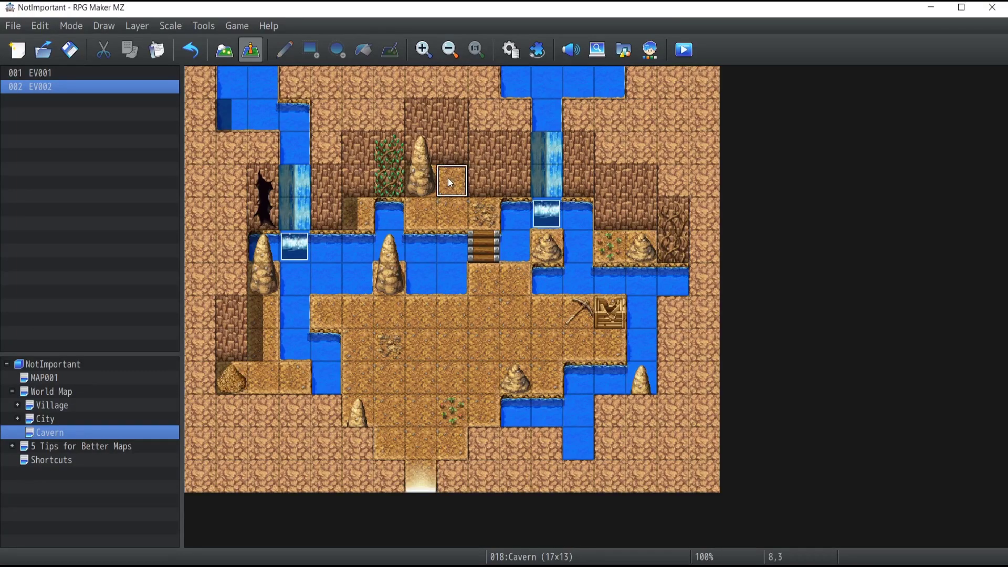
{"action": "right_click", "coordinate": [450, 182]}
{"action": "mouse_move", "coordinate": [523, 371]}
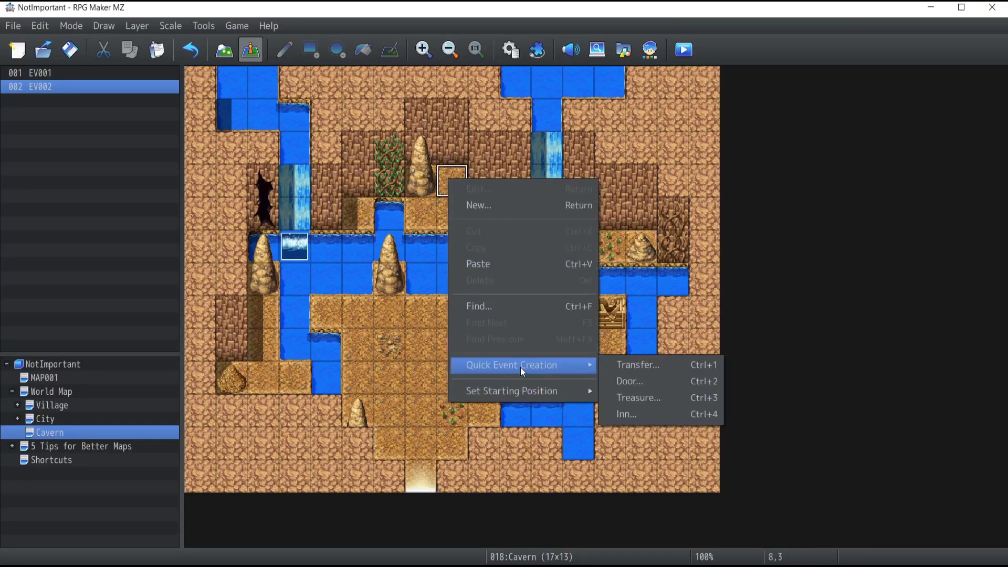
{"action": "left_click", "coordinate": [632, 403]}
{"action": "double_click", "coordinate": [400, 287]}
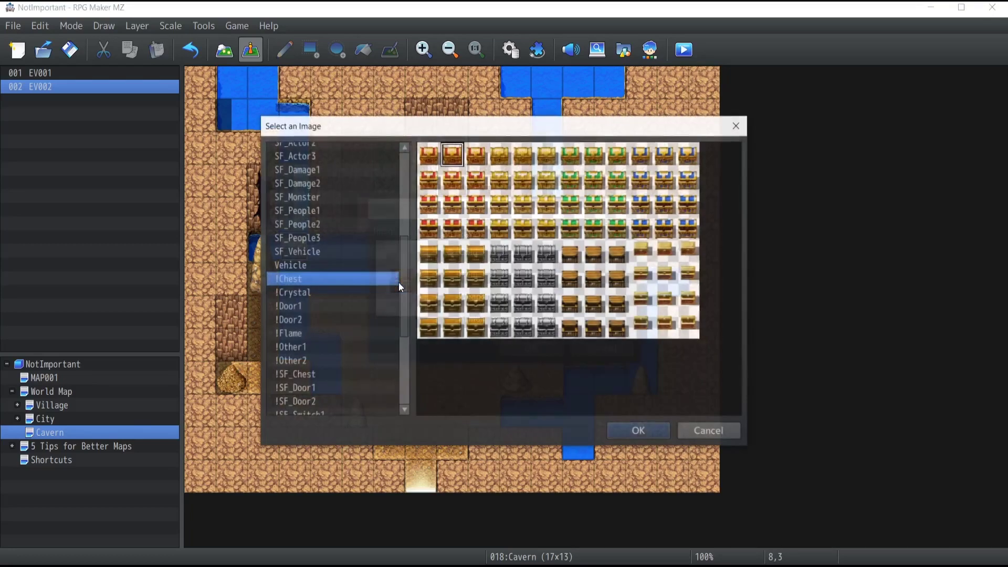
{"action": "left_click", "coordinate": [596, 256]}
{"action": "left_click", "coordinate": [637, 435]}
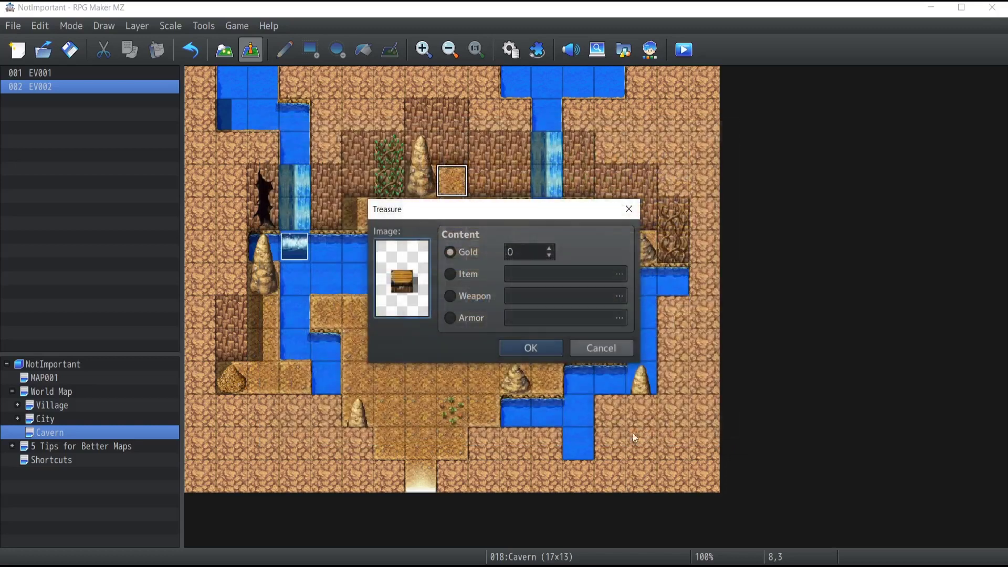
{"action": "left_click", "coordinate": [525, 350]}
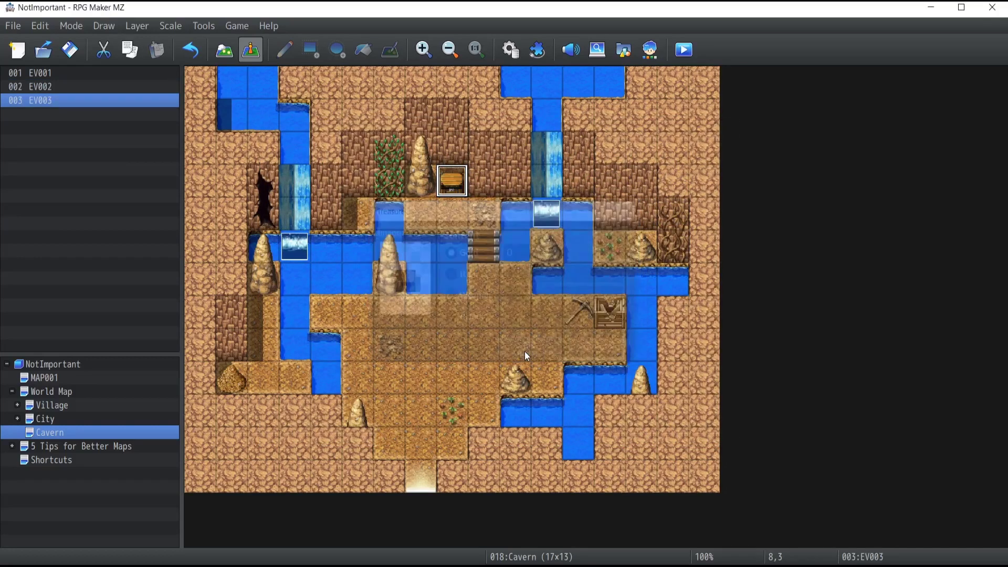
In chest event EV003, delete the Change Gold + 0 command and its gold-found message
{"action": "double_click", "coordinate": [453, 183]}
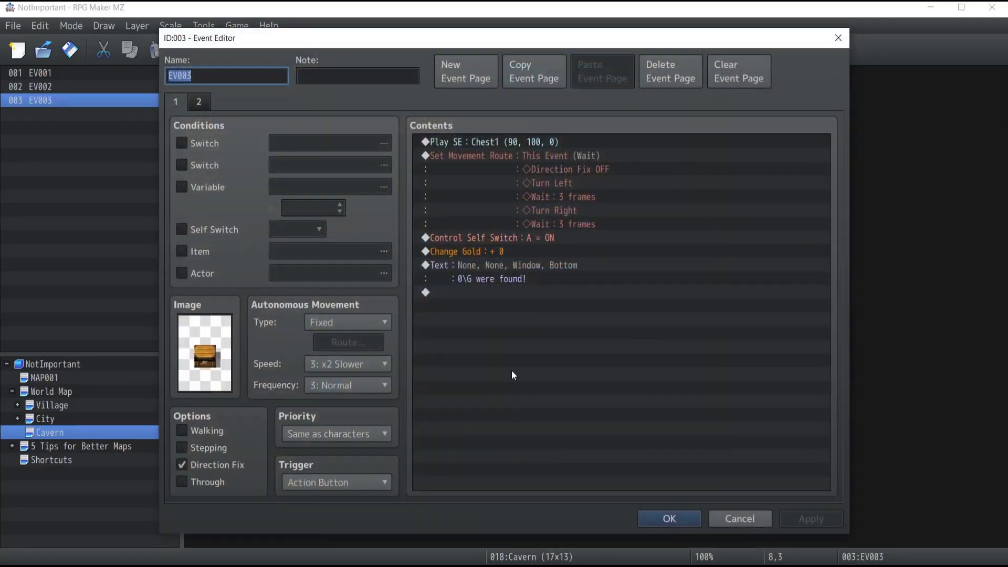
{"action": "left_click", "coordinate": [487, 259]}
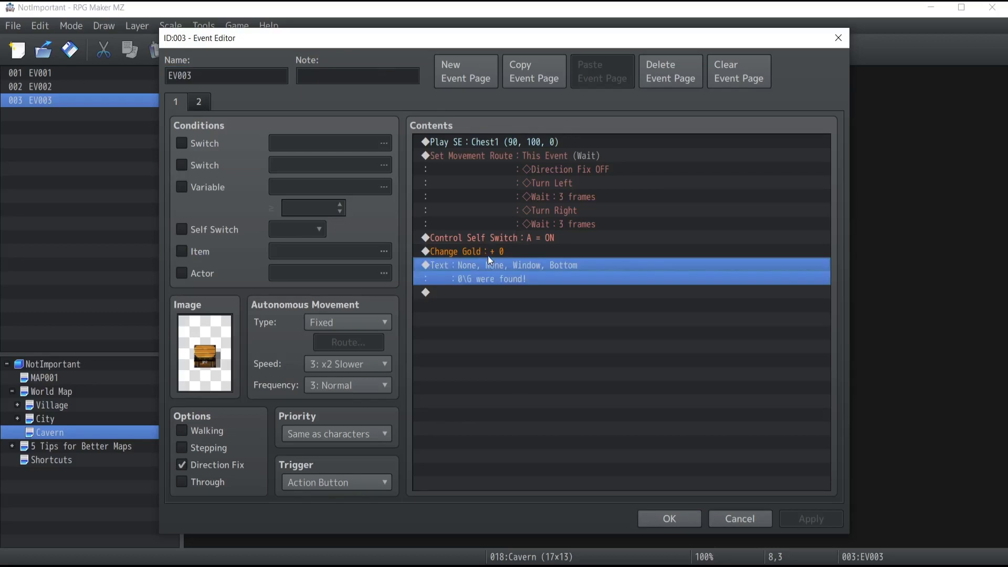
{"action": "left_click", "coordinate": [489, 255]}
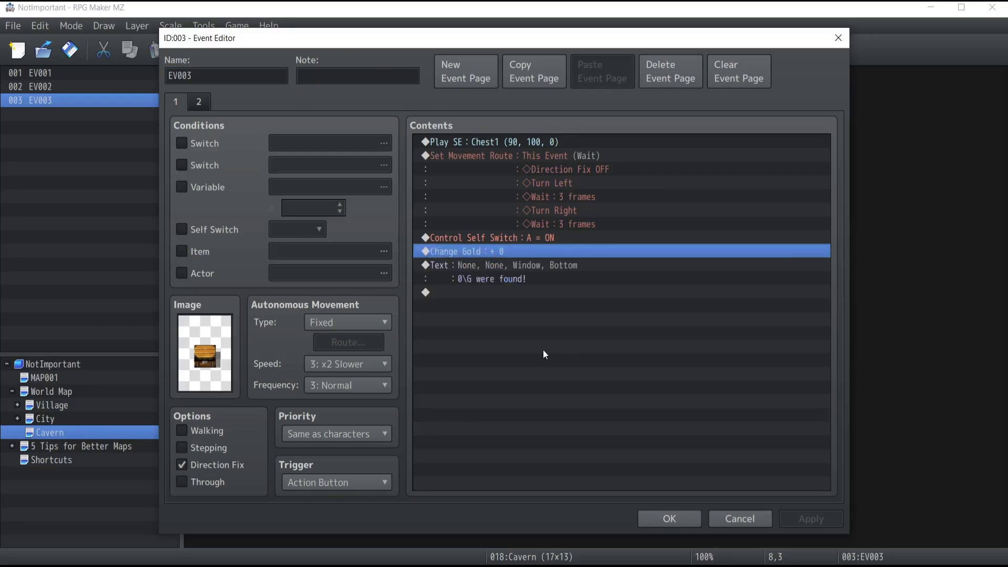
{"action": "left_click", "coordinate": [446, 268]}
{"action": "left_click", "coordinate": [461, 251]}
{"action": "left_click", "coordinate": [461, 281]}
{"action": "left_click", "coordinate": [462, 269]}
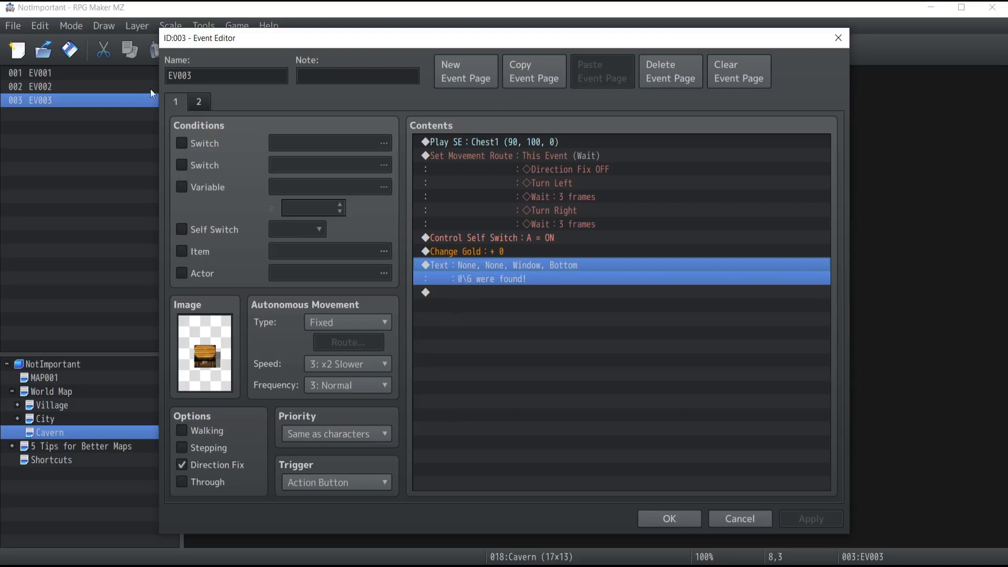
{"action": "left_click", "coordinate": [455, 248]}
{"action": "key", "text": "Delete"}
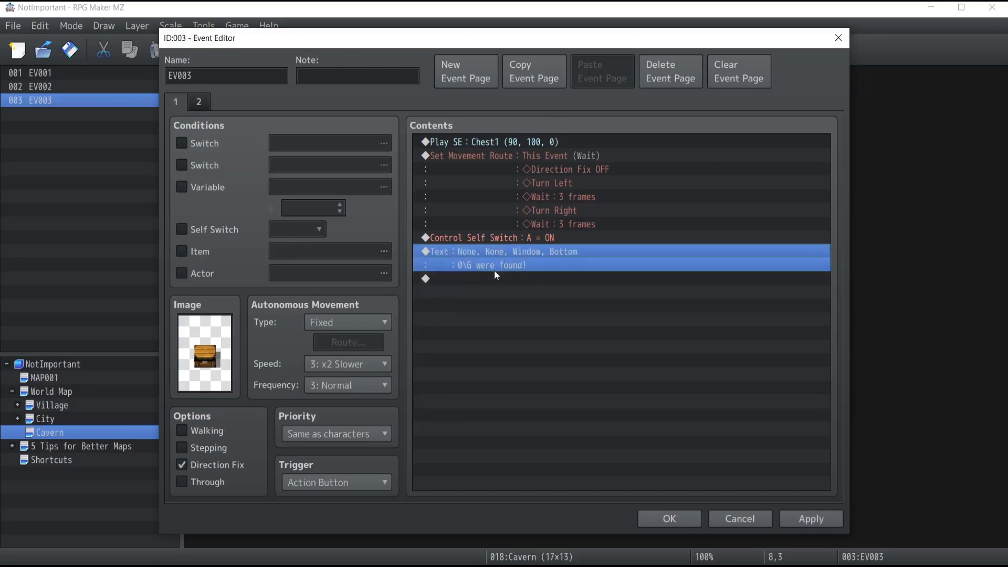
{"action": "key", "text": "Delete"}
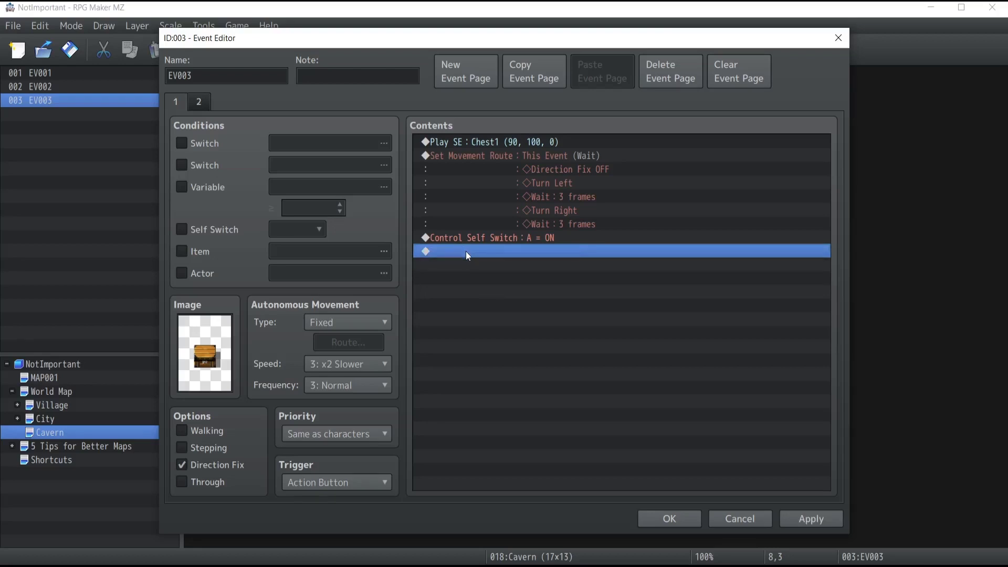
Add a Control Variables command targeting variable 0003, named RandomAmountGold
{"action": "double_click", "coordinate": [465, 251]}
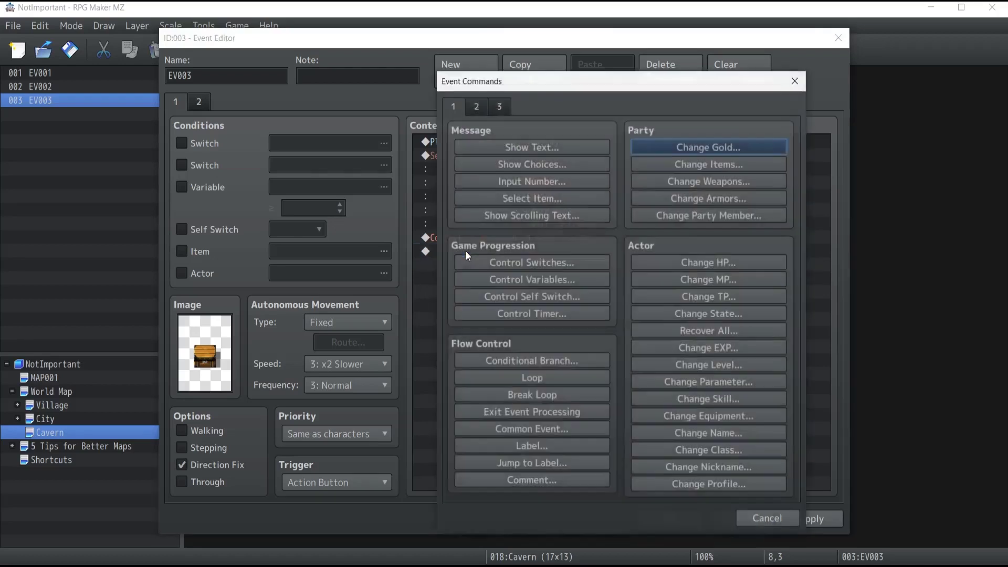
{"action": "left_click", "coordinate": [498, 279]}
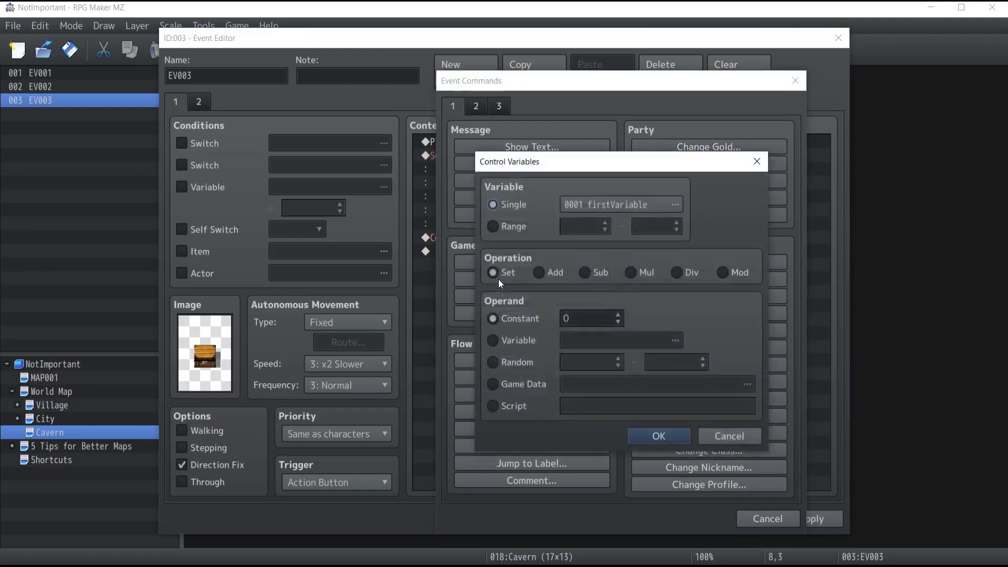
{"action": "left_click", "coordinate": [651, 204]}
{"action": "left_click", "coordinate": [648, 183]}
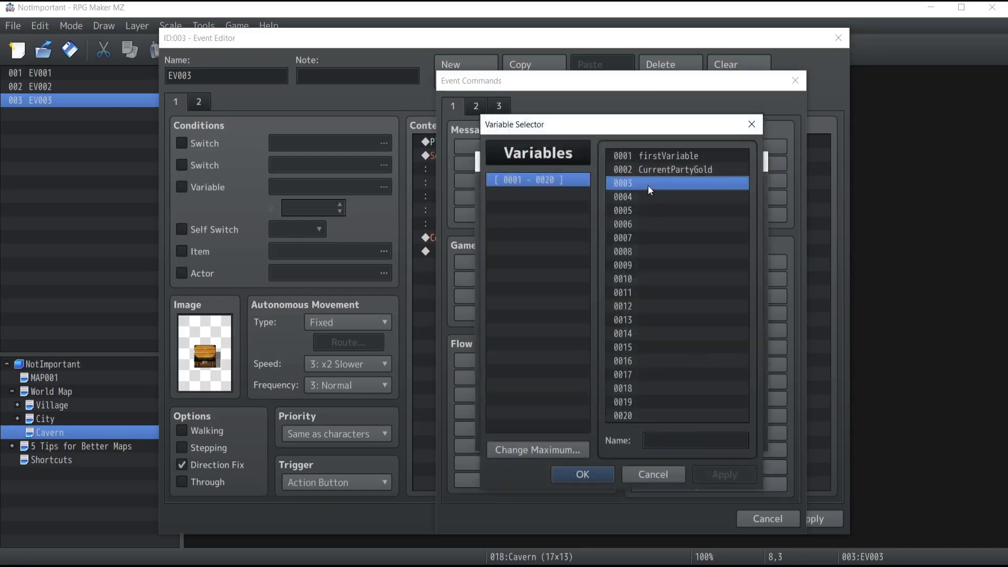
{"action": "left_click", "coordinate": [672, 445]}
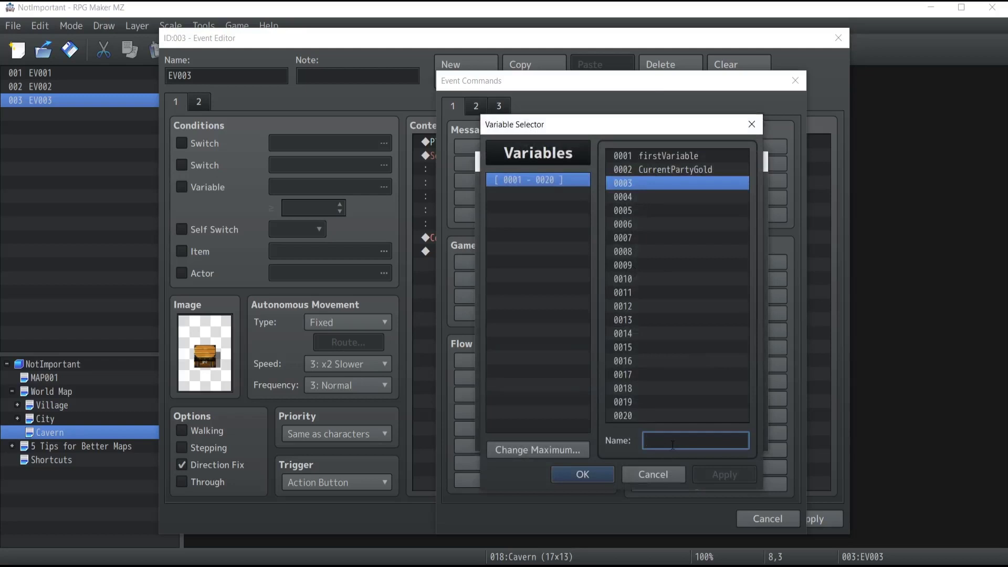
{"action": "type", "text": "Ran"}
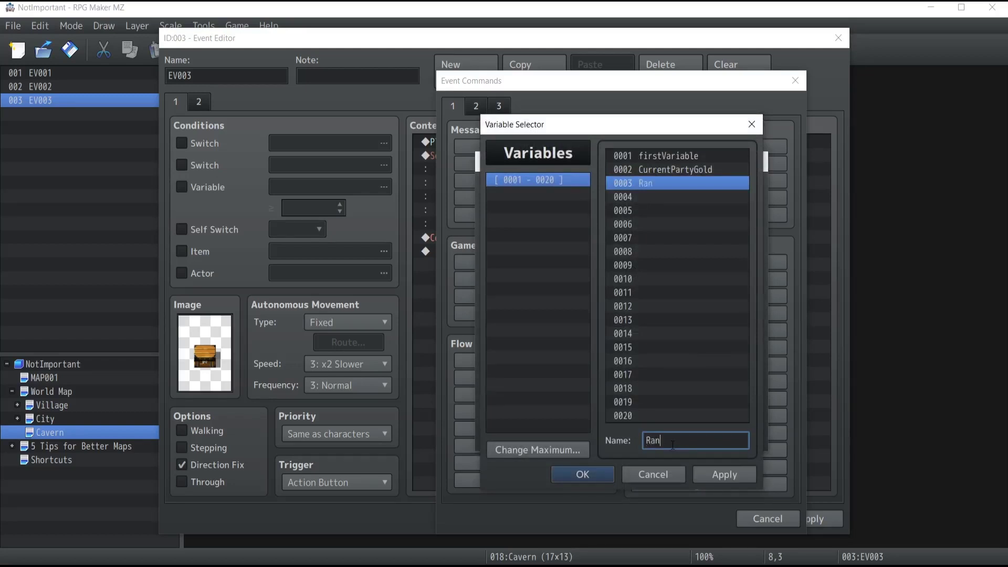
{"action": "type", "text": "domAmountGold"}
{"action": "left_click", "coordinate": [592, 479]}
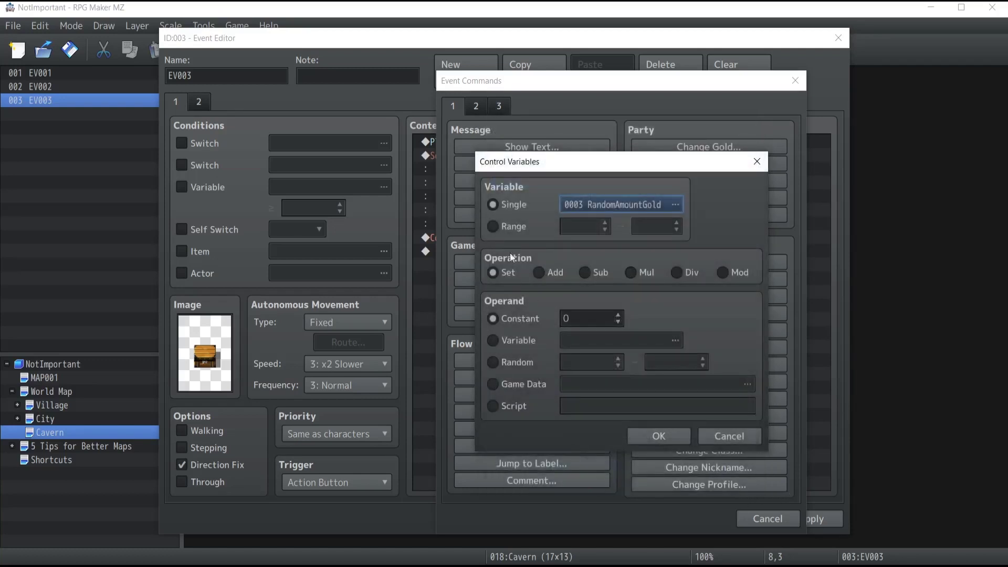
Set the variable's operand to Random 40 to 80 and add the command
{"action": "left_click", "coordinate": [491, 271]}
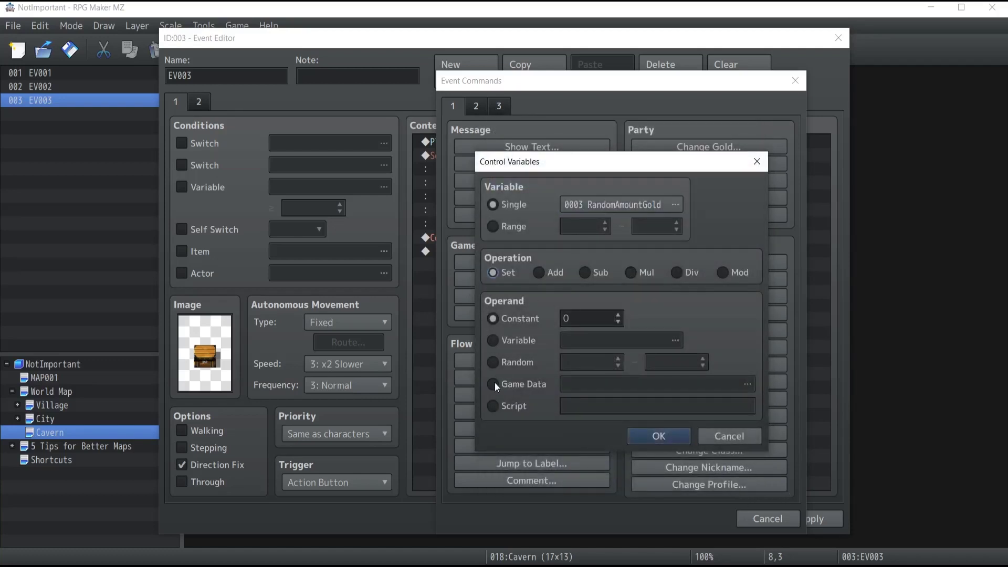
{"action": "left_click", "coordinate": [492, 363]}
{"action": "left_click", "coordinate": [586, 363]}
{"action": "type", "text": "40"}
{"action": "key", "text": "Tab"}
{"action": "type", "text": "80"}
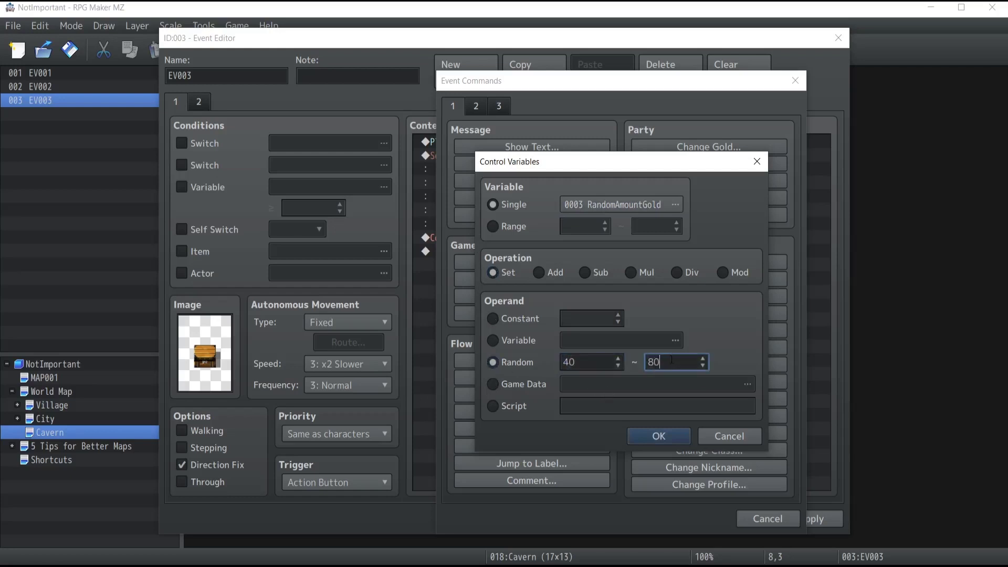
{"action": "left_click", "coordinate": [663, 437]}
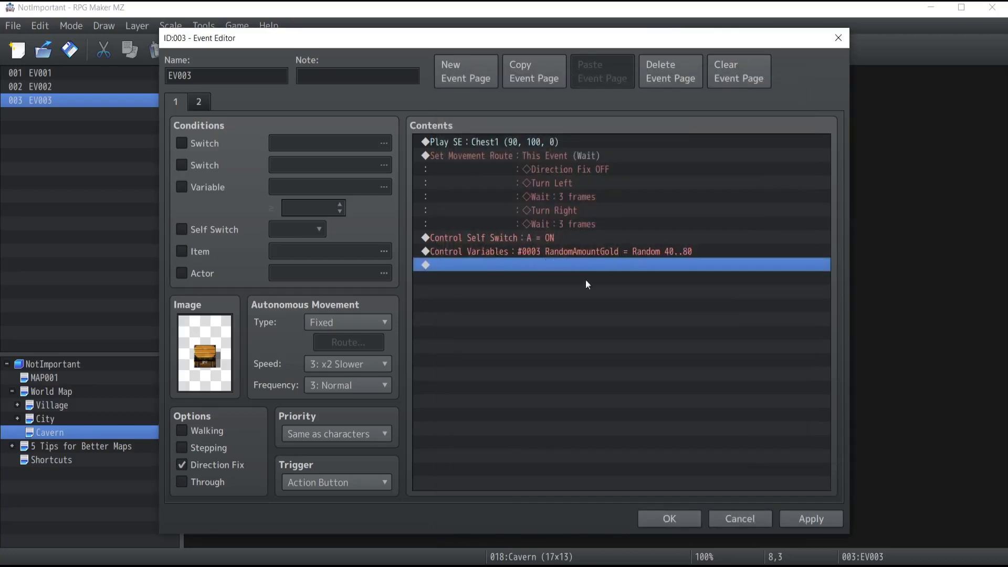
Add a Change Gold command increasing gold by the variable RandomAmountGold
{"action": "double_click", "coordinate": [488, 263]}
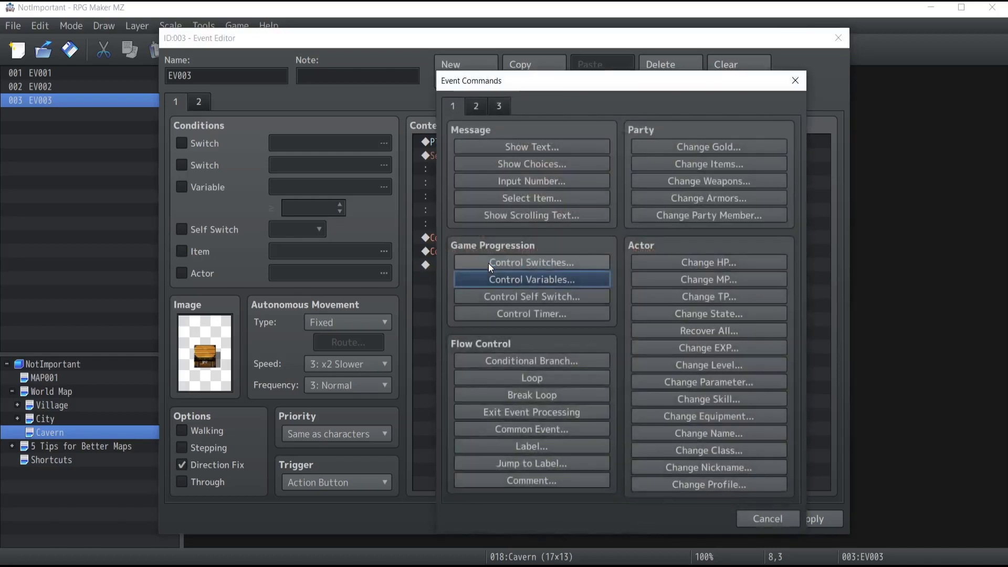
{"action": "left_click", "coordinate": [685, 145]}
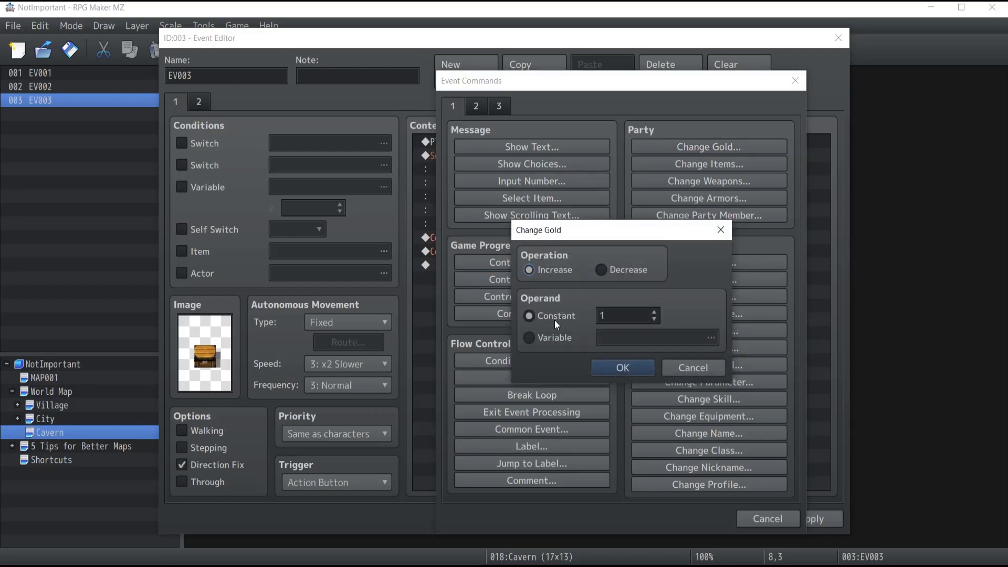
{"action": "left_click", "coordinate": [531, 337]}
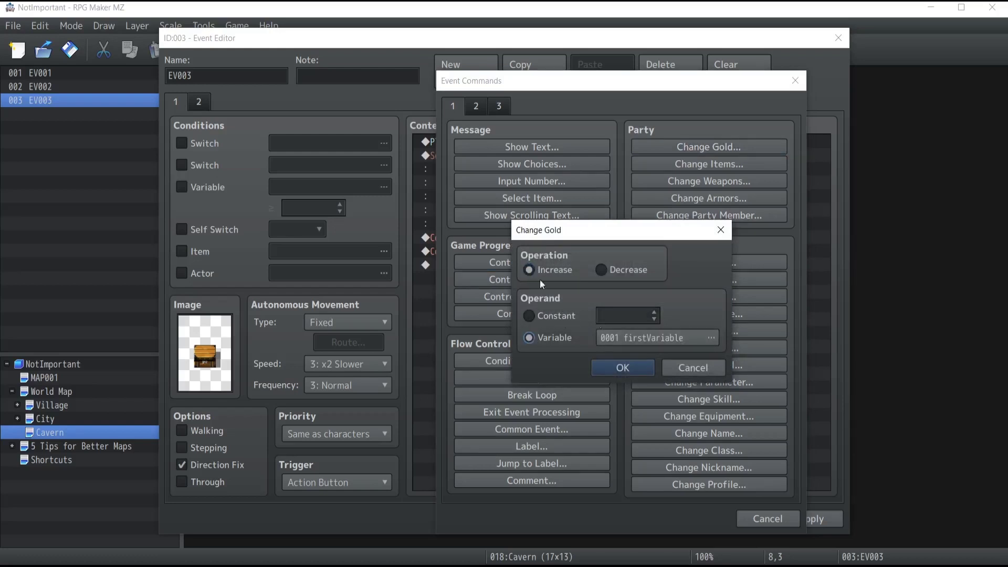
{"action": "left_click", "coordinate": [698, 335]}
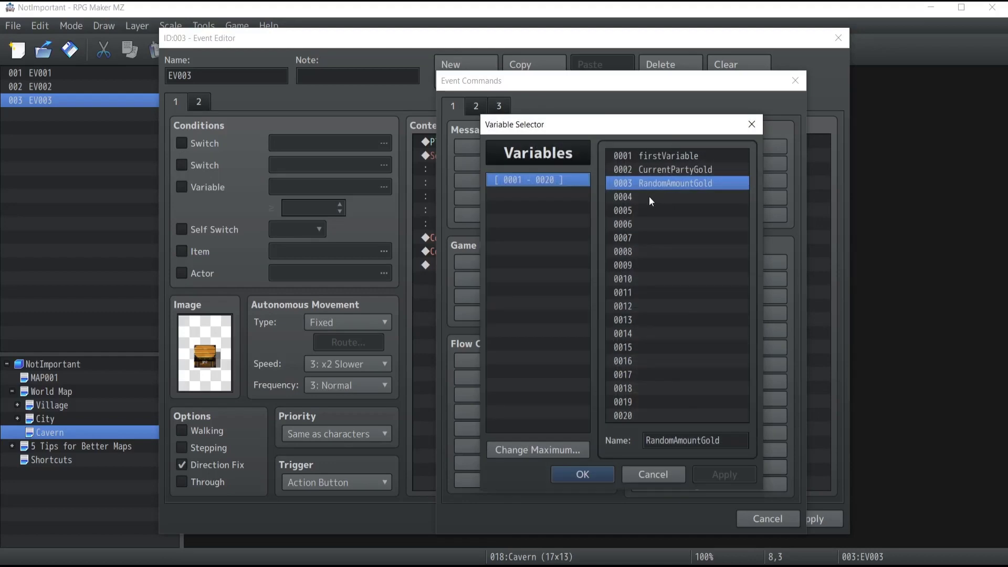
{"action": "left_click", "coordinate": [573, 468]}
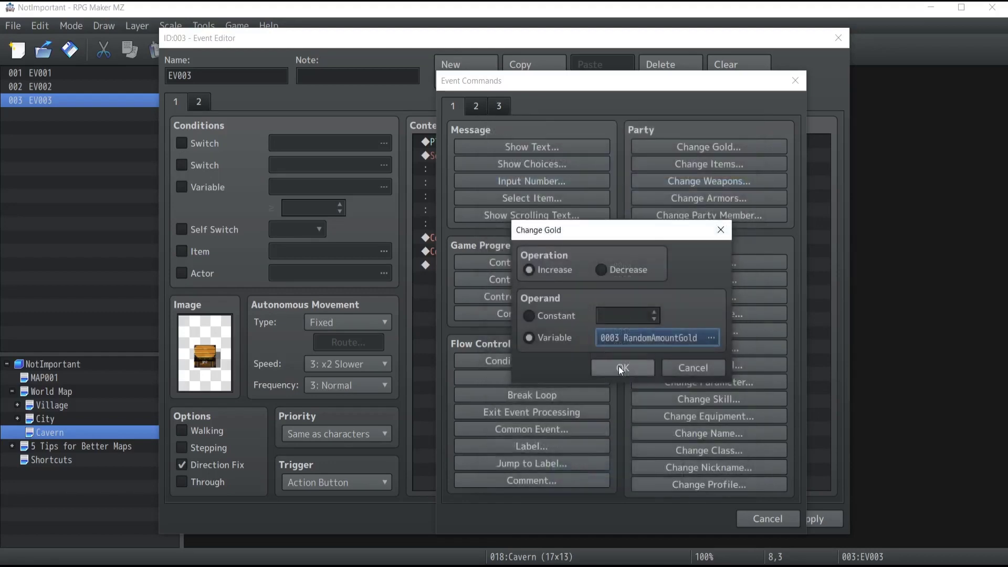
{"action": "left_click", "coordinate": [622, 368]}
Check the Control Variables and Change Gold lines, then select the empty line below them
{"action": "left_click", "coordinate": [530, 252]}
{"action": "left_click", "coordinate": [533, 265]}
{"action": "left_click", "coordinate": [536, 251]}
{"action": "left_click", "coordinate": [543, 266]}
{"action": "left_click", "coordinate": [554, 248]}
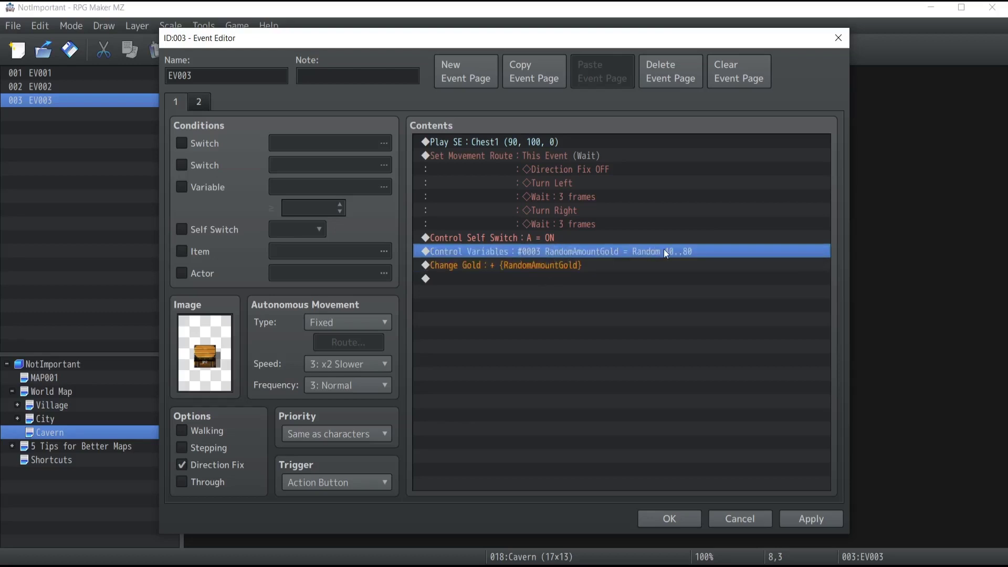
{"action": "left_click", "coordinate": [500, 277]}
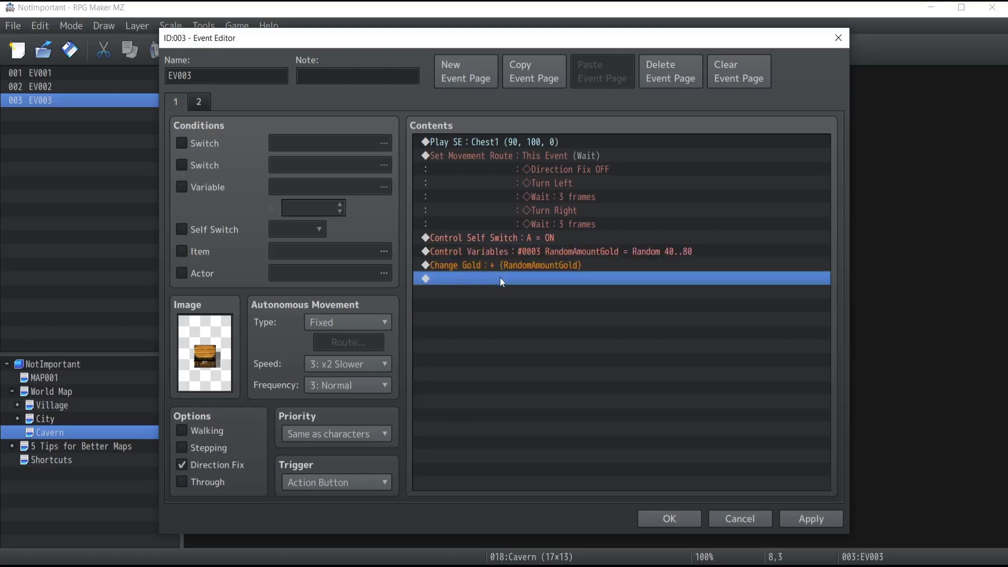
Add a Show Text message 'You found \V[3] Gold pieces!' after the Change Gold command
{"action": "double_click", "coordinate": [499, 277]}
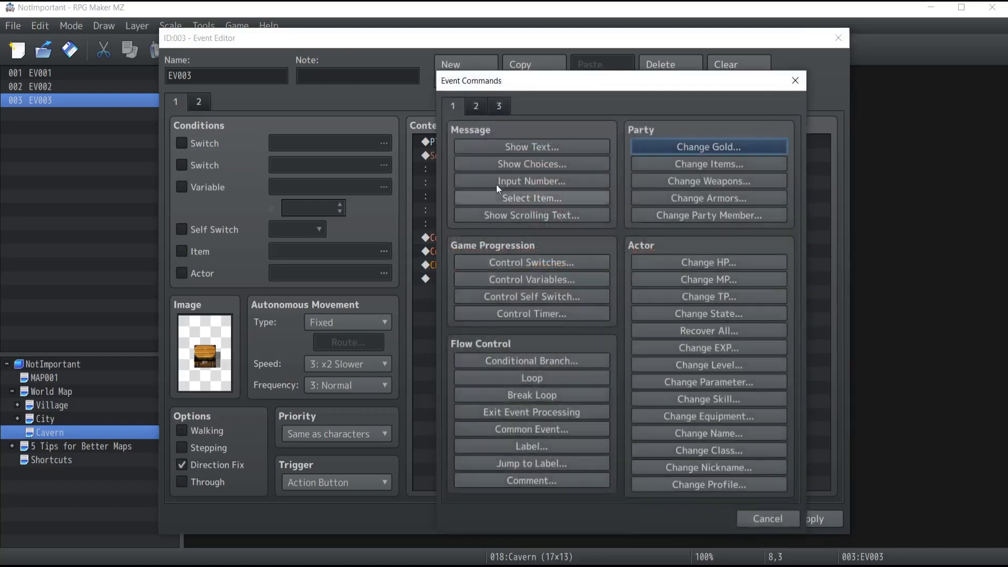
{"action": "left_click", "coordinate": [499, 147]}
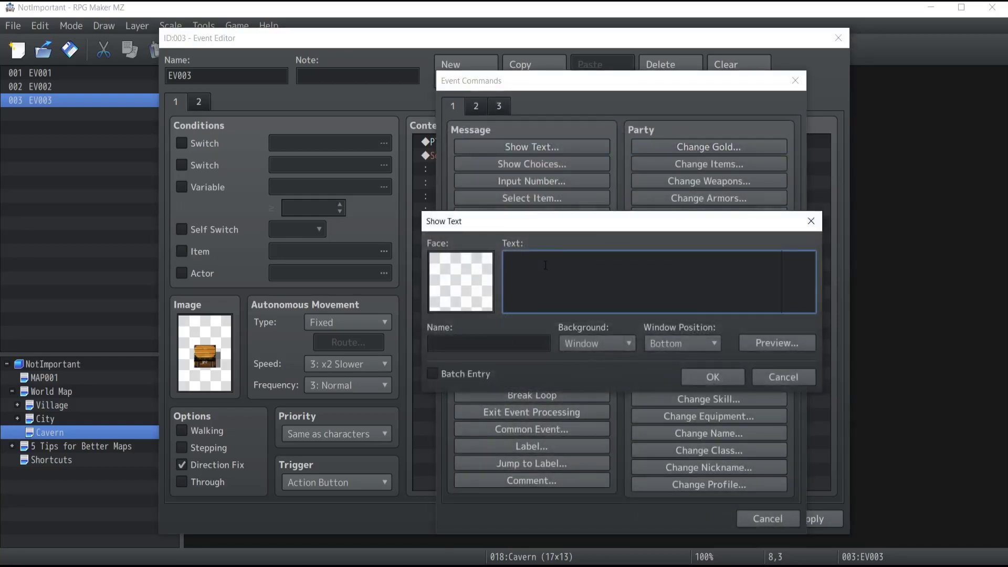
{"action": "type", "text": "You found \\V[3] Gold pieces!"}
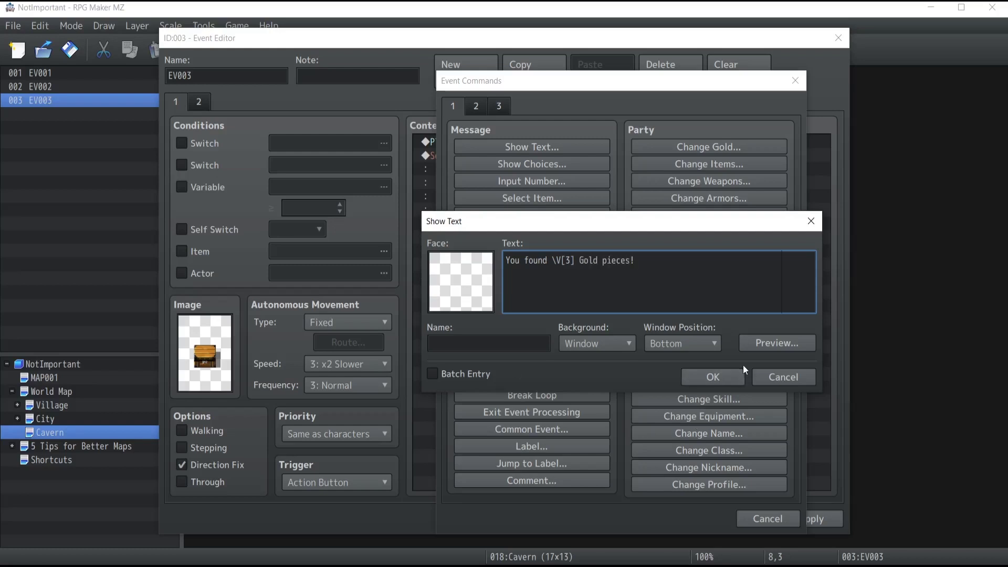
{"action": "left_click", "coordinate": [726, 374]}
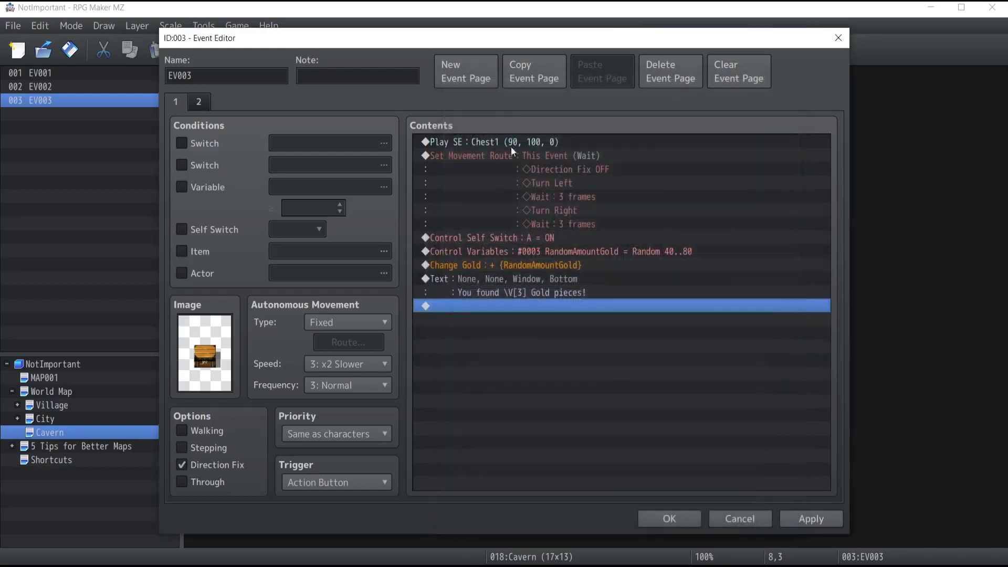
{"action": "left_click", "coordinate": [499, 239]}
{"action": "left_click", "coordinate": [506, 277]}
{"action": "left_click", "coordinate": [488, 306]}
Add a Change Weapons command giving one 0002 Long Sword
{"action": "double_click", "coordinate": [490, 307]}
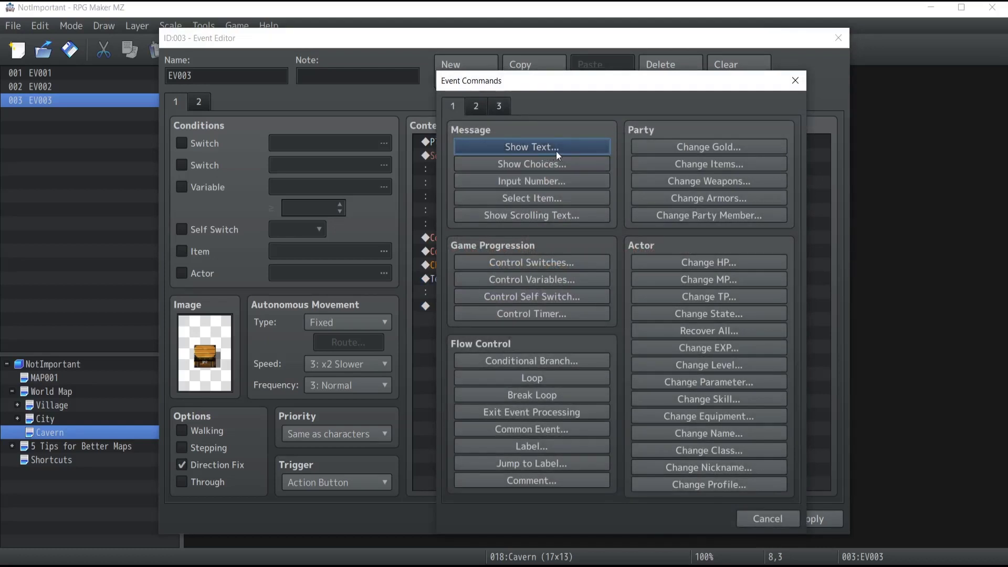
{"action": "left_click", "coordinate": [700, 183]}
{"action": "left_click", "coordinate": [596, 235]}
{"action": "left_click", "coordinate": [663, 182]}
{"action": "left_click", "coordinate": [650, 461]}
{"action": "left_click", "coordinate": [625, 397]}
Copy the gold message below the weapon change and reword it to 'You found a long Sword!'
{"action": "left_click", "coordinate": [487, 290]}
{"action": "left_click", "coordinate": [487, 281]}
{"action": "key", "text": "ctrl+c"}
{"action": "left_click", "coordinate": [477, 322]}
{"action": "key", "text": "ctrl+v"}
{"action": "double_click", "coordinate": [491, 320]}
{"action": "left_click_drag", "start_coordinate": [653, 264], "coordinate": [555, 261]}
{"action": "key", "text": "BackSpace"}
{"action": "key", "text": "BackSpace"}
{"action": "type", "text": "a long Sword!"}
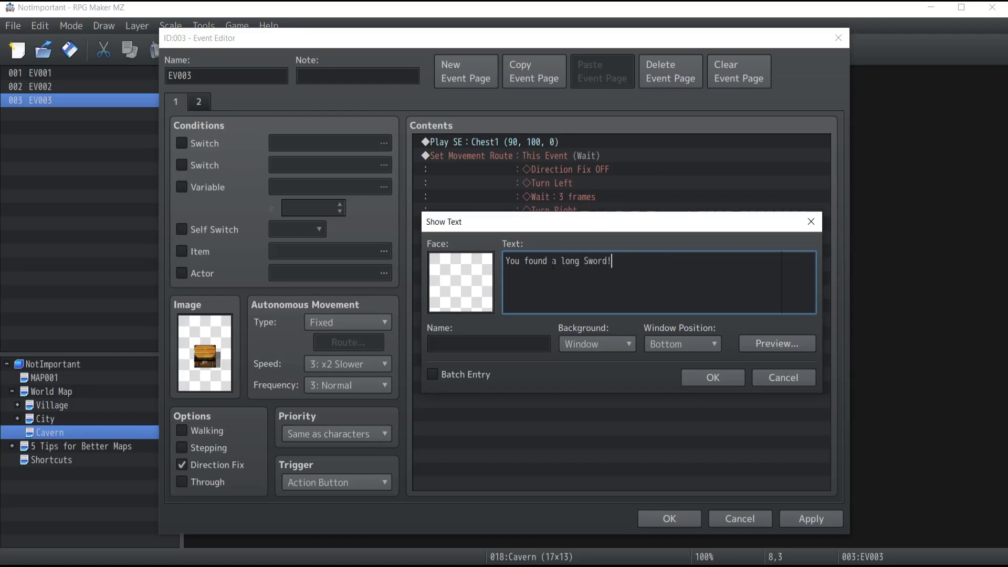
{"action": "left_click", "coordinate": [706, 376]}
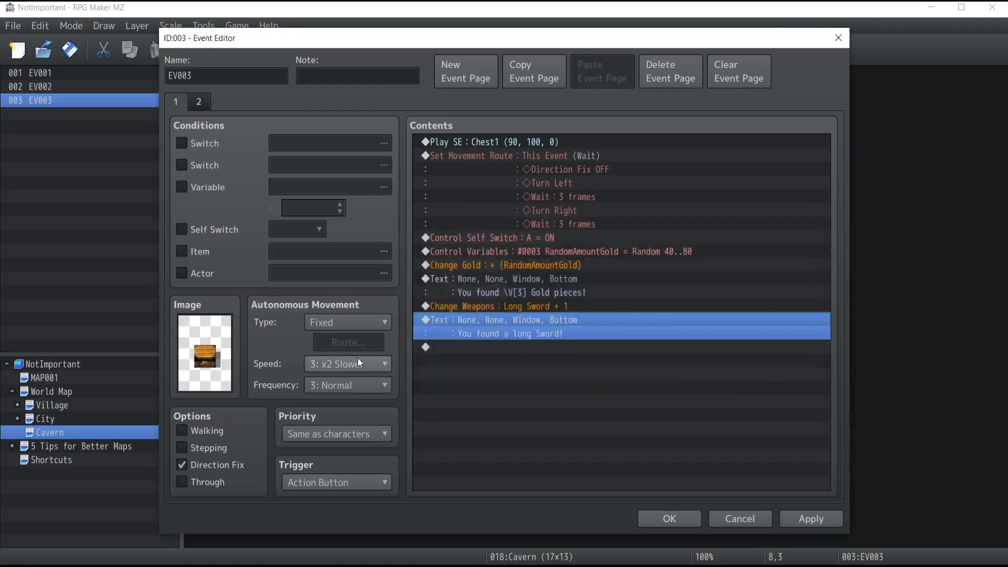
Check page 2's Self Switch A condition and close the chest event, keeping the edits
{"action": "left_click", "coordinate": [504, 237]}
{"action": "left_click", "coordinate": [520, 153]}
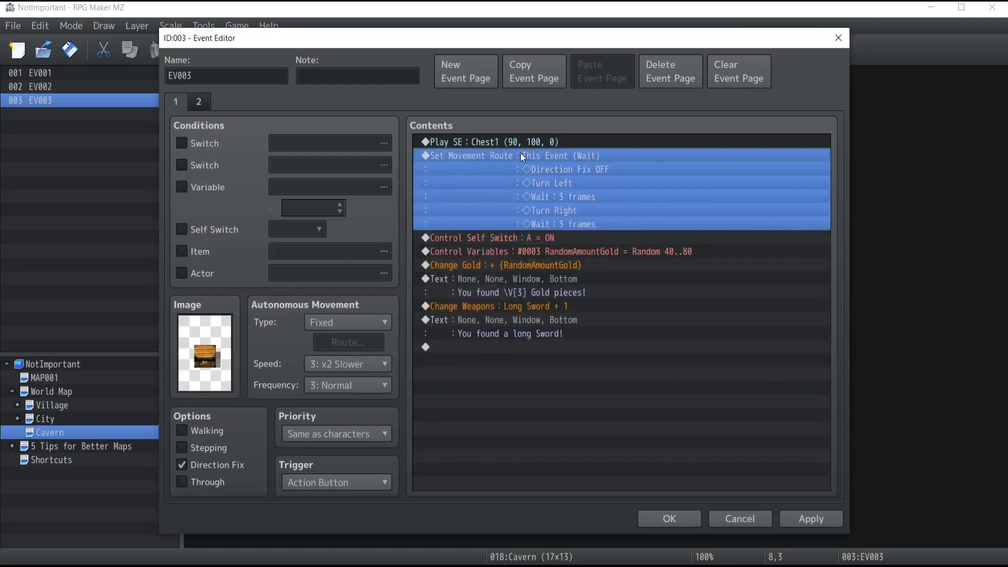
{"action": "left_click", "coordinate": [487, 141]}
{"action": "left_click", "coordinate": [495, 236]}
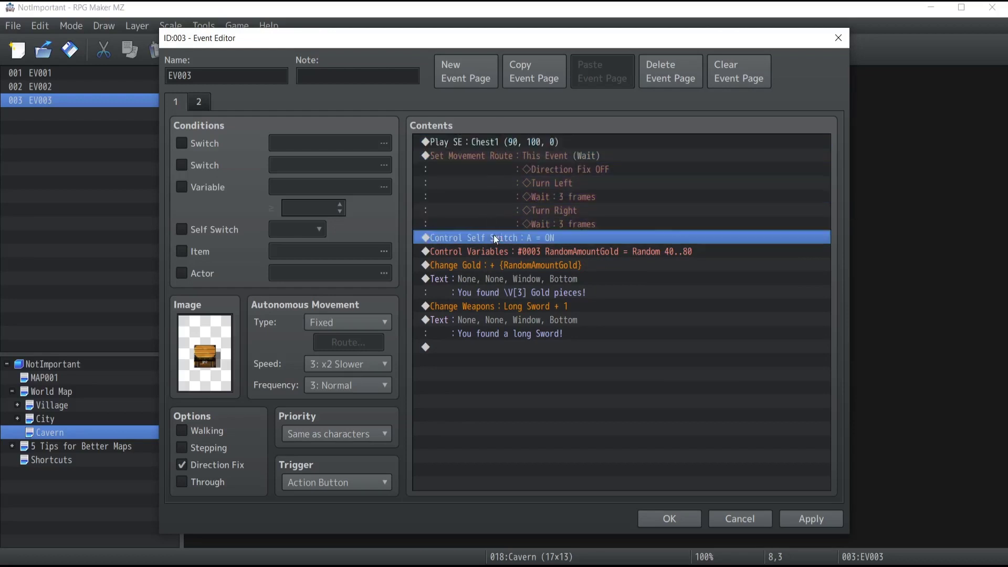
{"action": "left_click", "coordinate": [199, 102]}
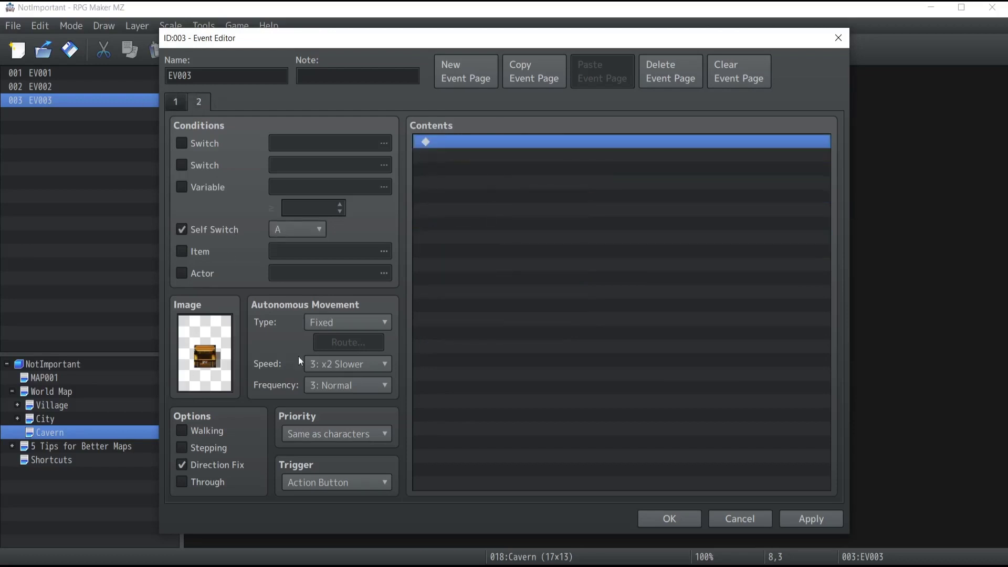
{"action": "left_click", "coordinate": [174, 102]}
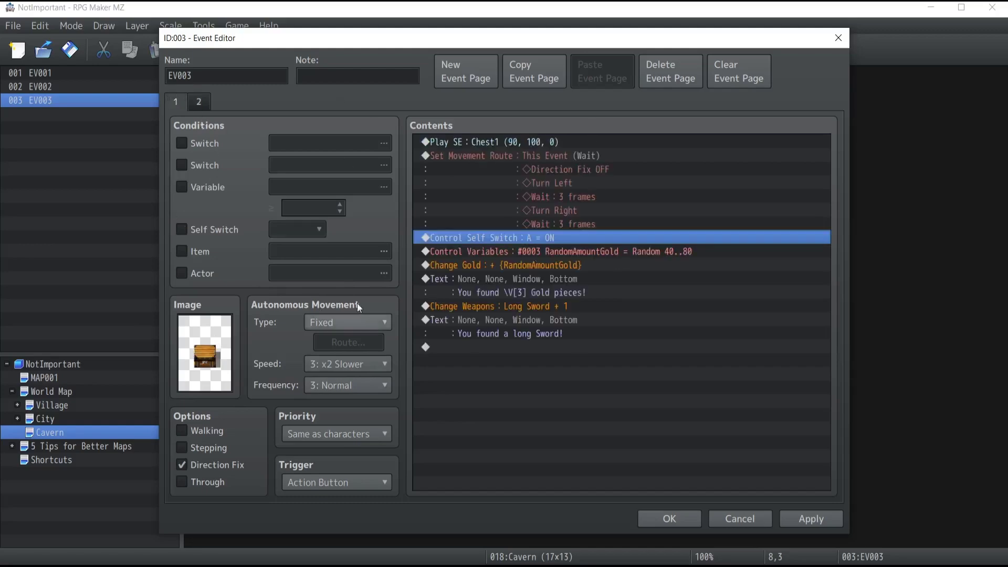
{"action": "left_click", "coordinate": [673, 519]}
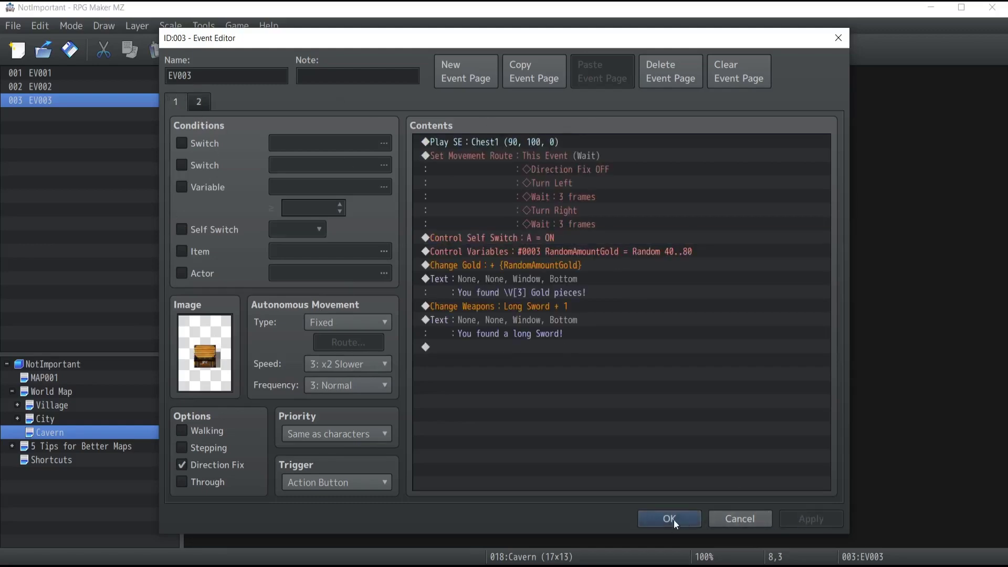
Set the player's starting position to floor tile 8,7 below the chest
{"action": "right_click", "coordinate": [449, 307]}
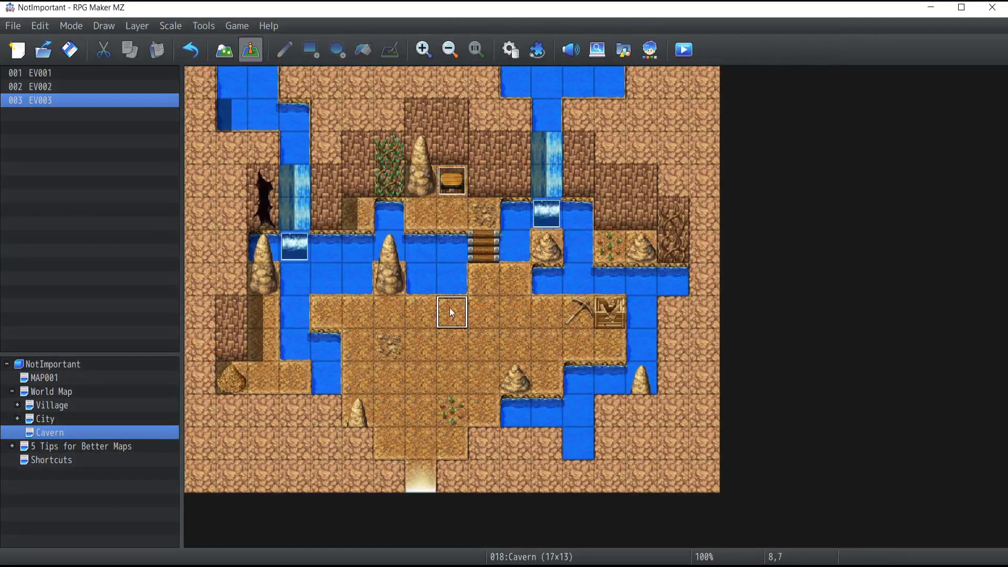
{"action": "mouse_move", "coordinate": [532, 522]}
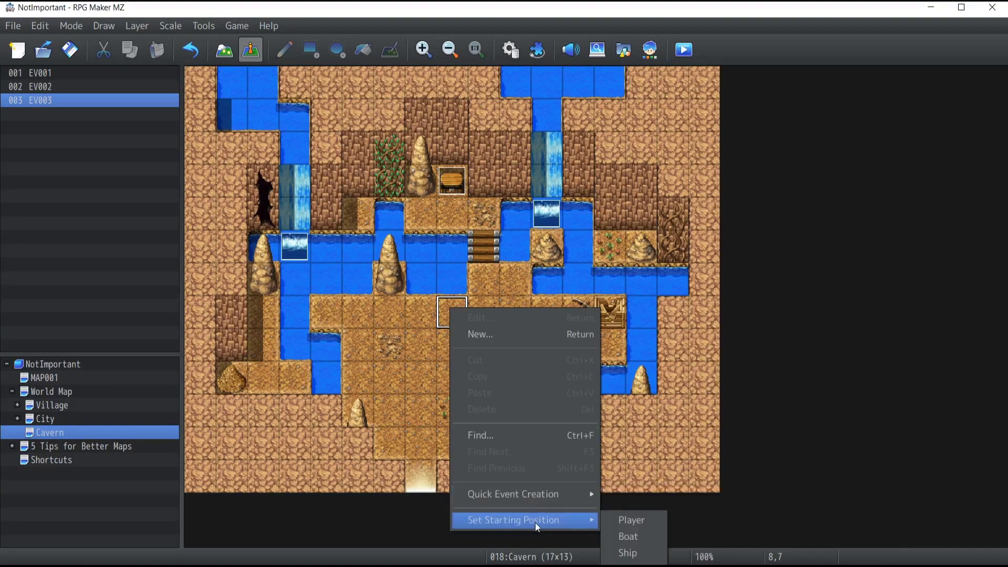
{"action": "left_click", "coordinate": [647, 524]}
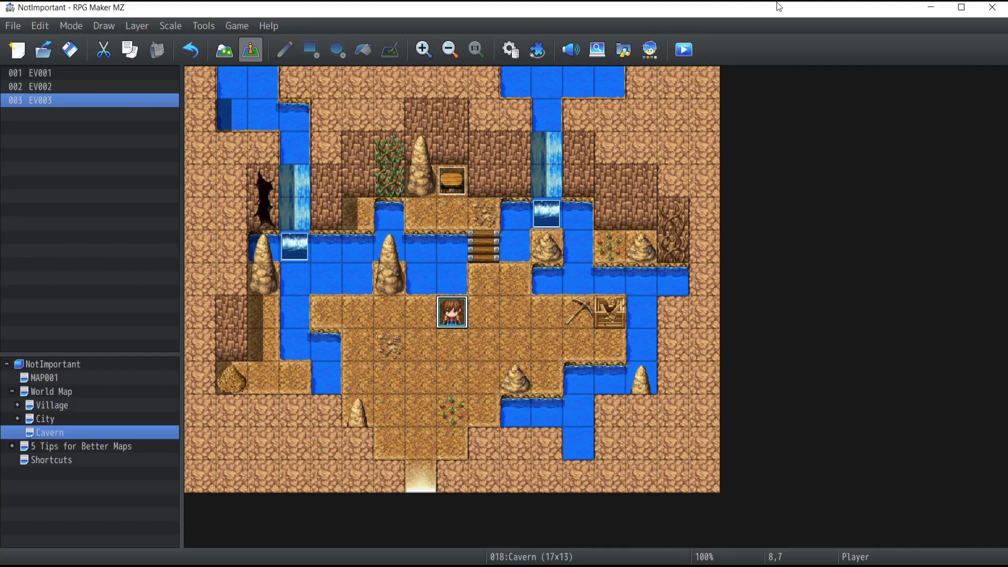
{"action": "key", "text": "Up"}
{"action": "key", "text": "Return"}
{"action": "key", "text": "Right"}
{"action": "key", "text": "Up"}
{"action": "key", "text": "Up"}
{"action": "key", "text": "Up"}
{"action": "key", "text": "Left"}
{"action": "key", "text": "Up"}
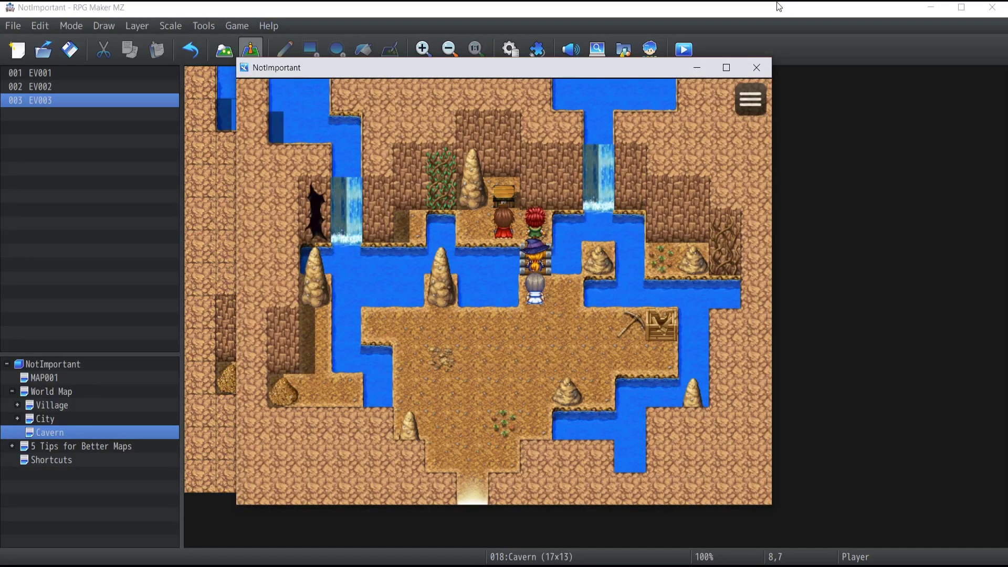
{"action": "key", "text": "Return"}
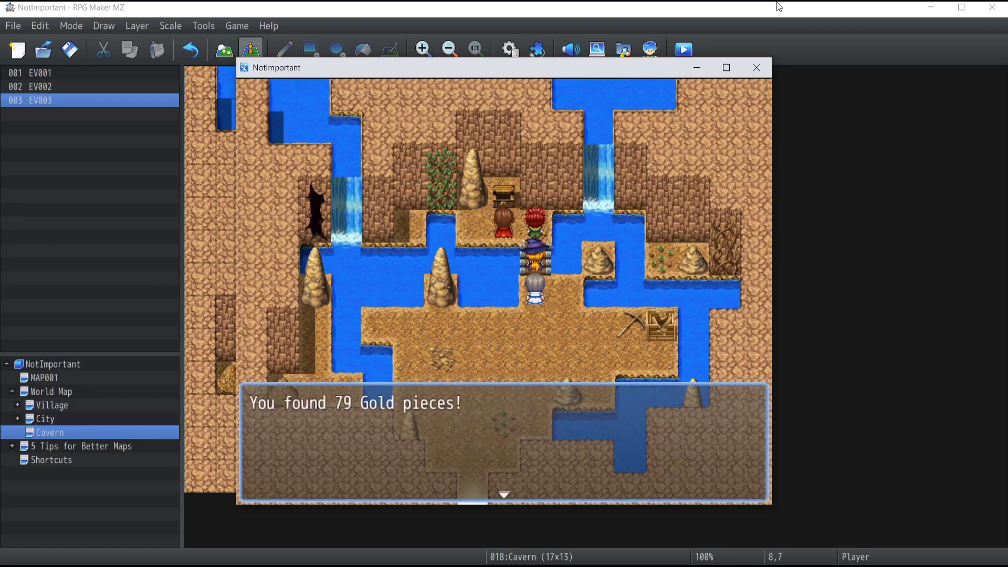
{"action": "key", "text": "Return"}
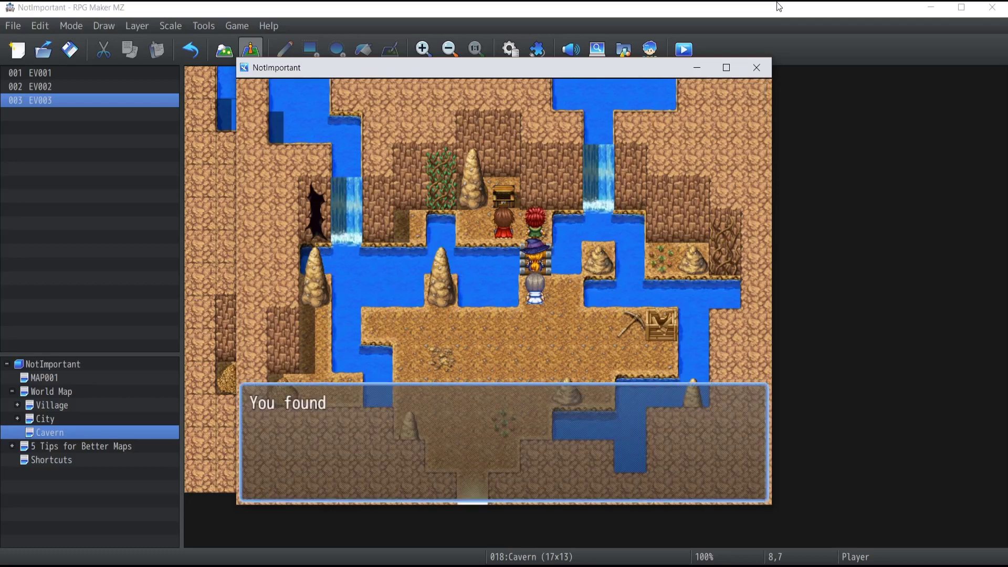
{"action": "key", "text": "Return"}
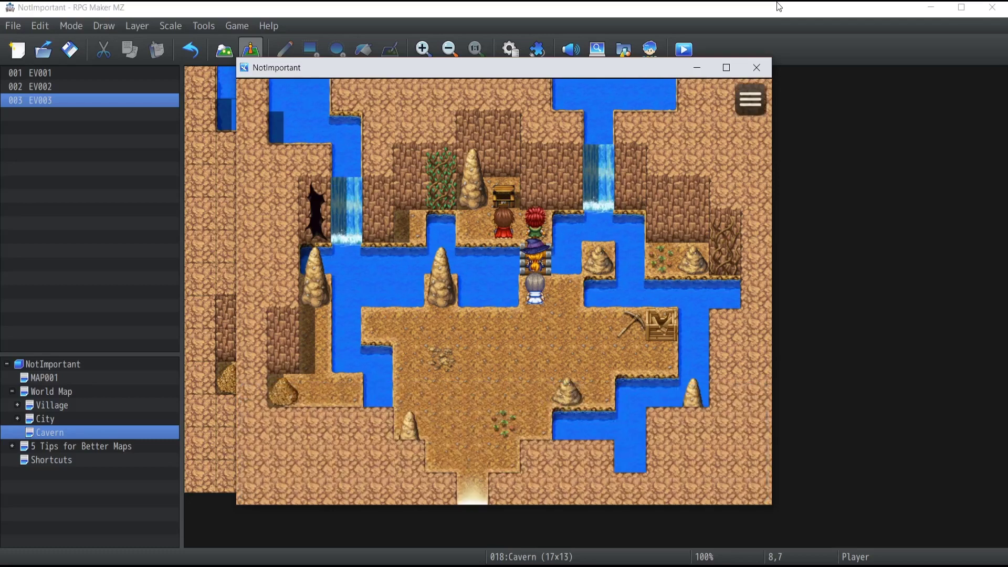
{"action": "key", "text": "Escape"}
{"action": "left_click", "coordinate": [829, 136]}
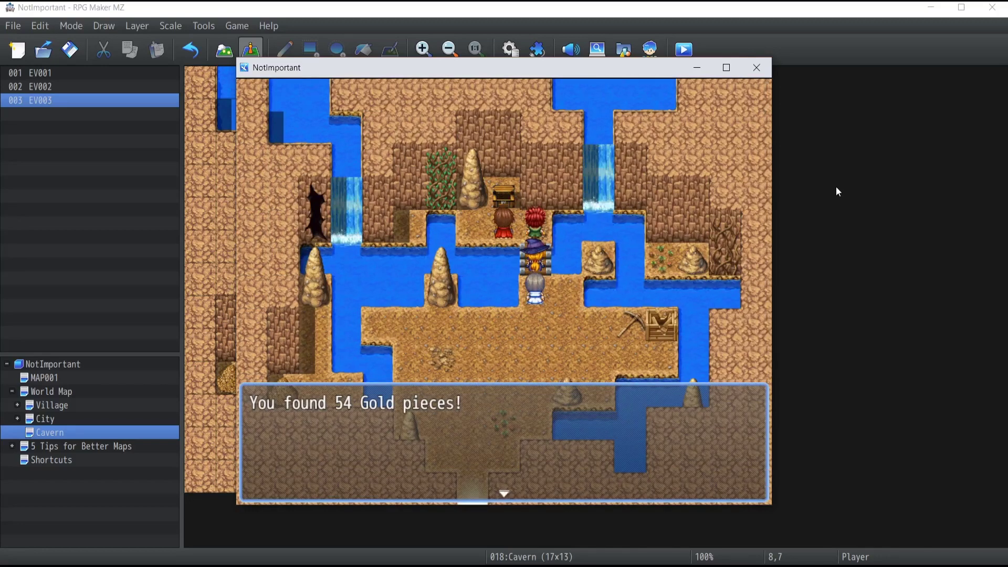
{"action": "key", "text": "Return"}
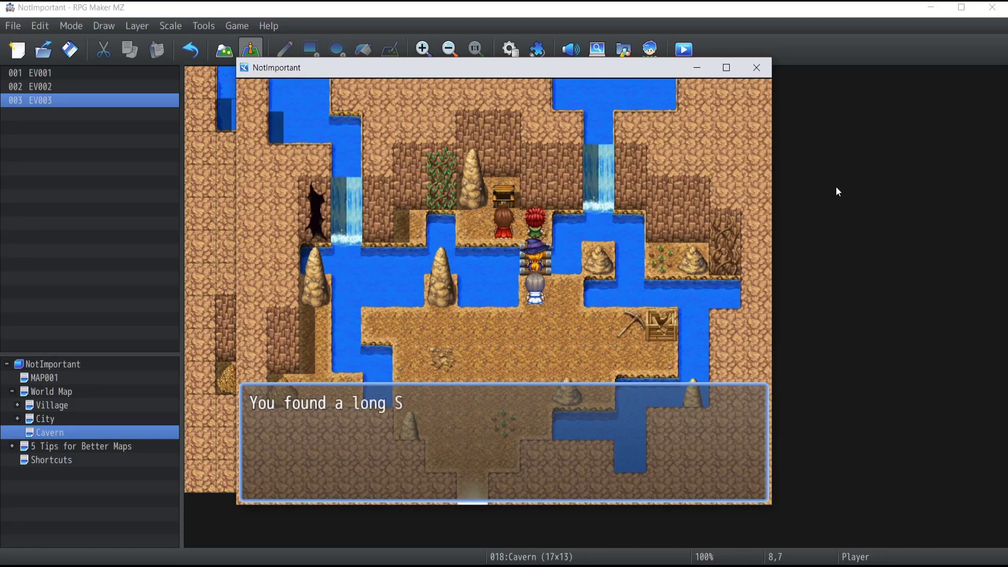
{"action": "key", "text": "Return"}
{"action": "left_click", "coordinate": [756, 67]}
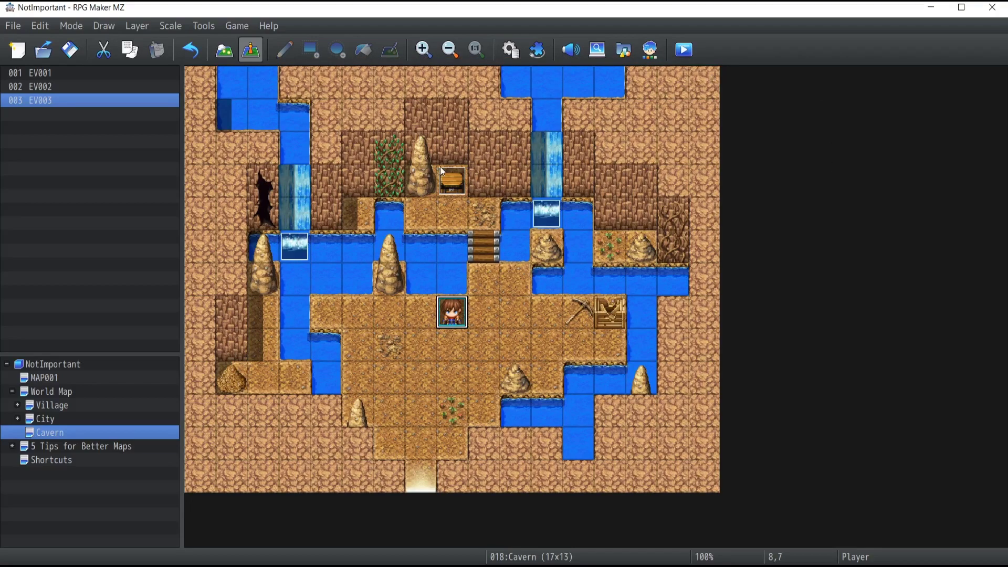
Reopen the chest event and review its Change Gold, Change Weapons and variable commands
{"action": "double_click", "coordinate": [452, 179]}
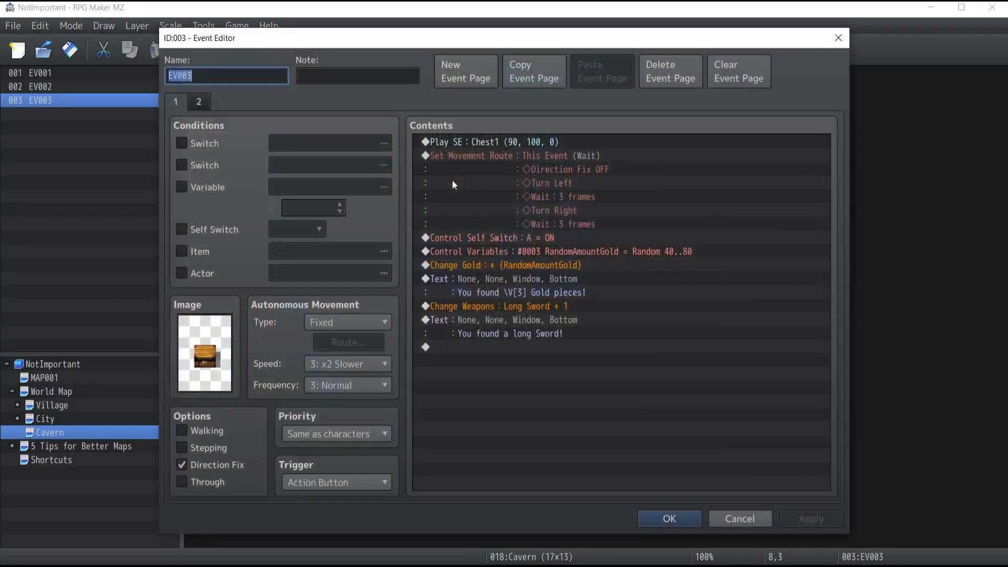
{"action": "left_click", "coordinate": [509, 266]}
{"action": "left_click", "coordinate": [500, 299]}
{"action": "left_click", "coordinate": [504, 267]}
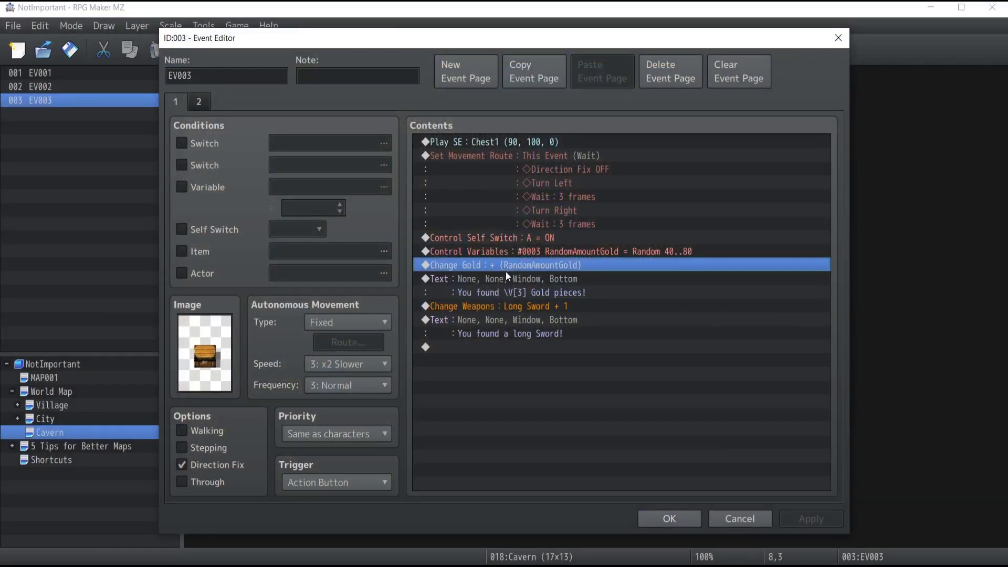
{"action": "left_click", "coordinate": [505, 308]}
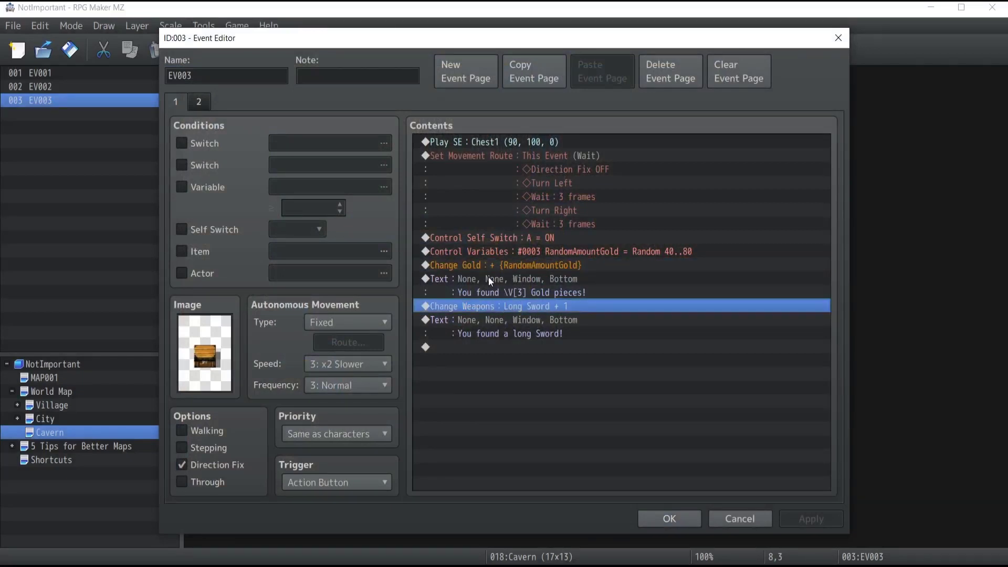
{"action": "left_click", "coordinate": [521, 255]}
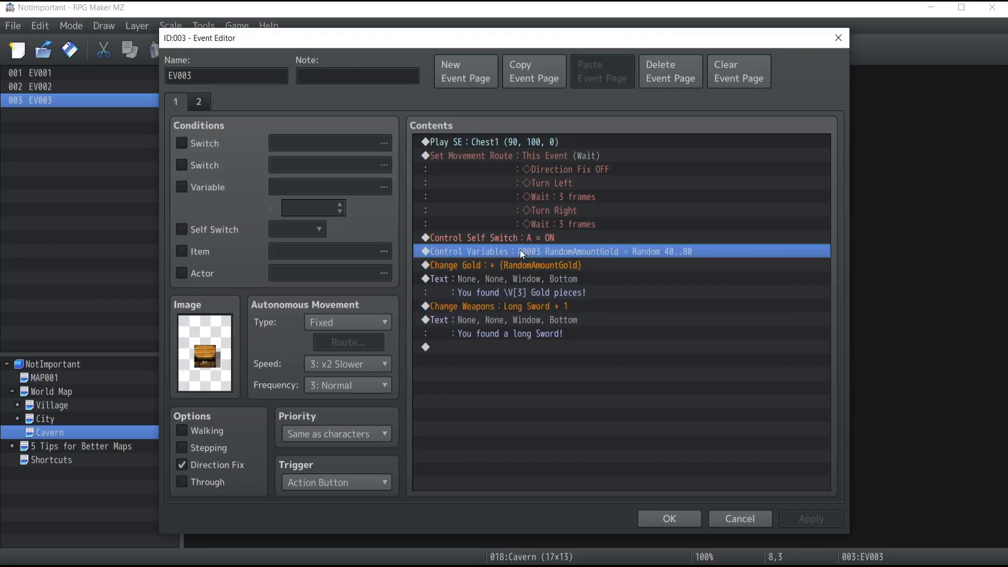
Rename variable 0003 to RandomAmountLoot, keeping the Random 40..80 range
{"action": "double_click", "coordinate": [568, 252]}
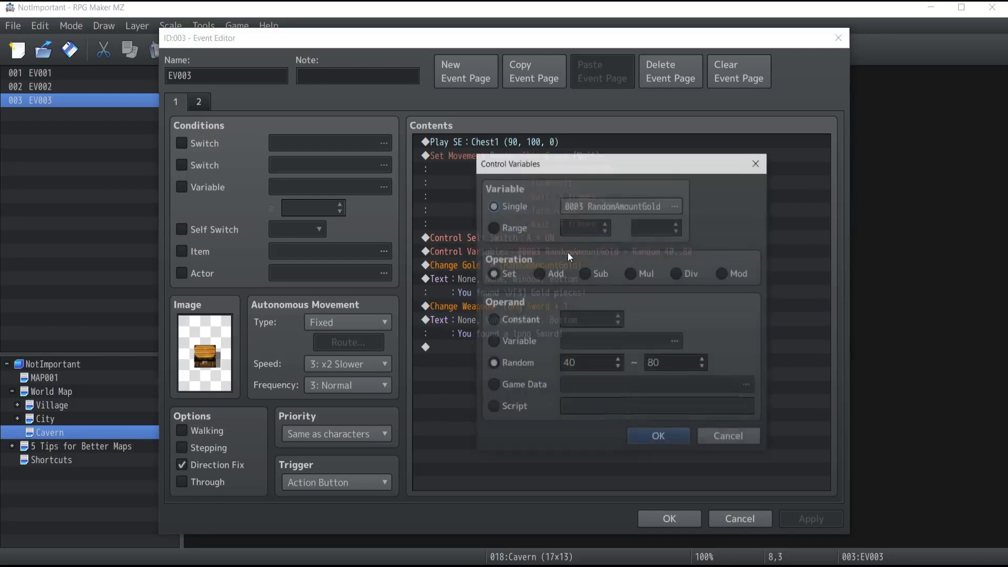
{"action": "left_click", "coordinate": [676, 206]}
{"action": "left_click_drag", "start_coordinate": [719, 441], "coordinate": [699, 441]}
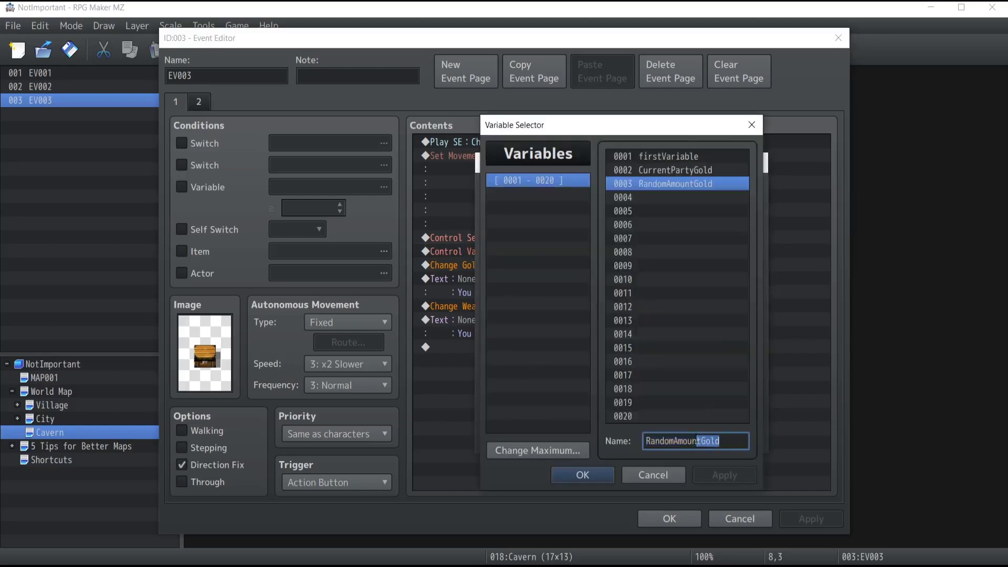
{"action": "type", "text": "Loot"}
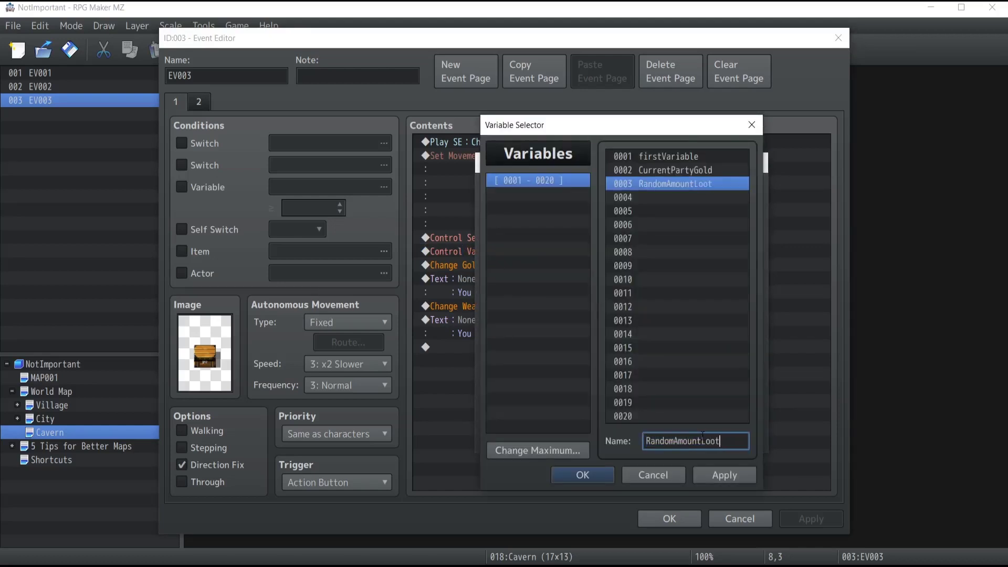
{"action": "left_click", "coordinate": [729, 480]}
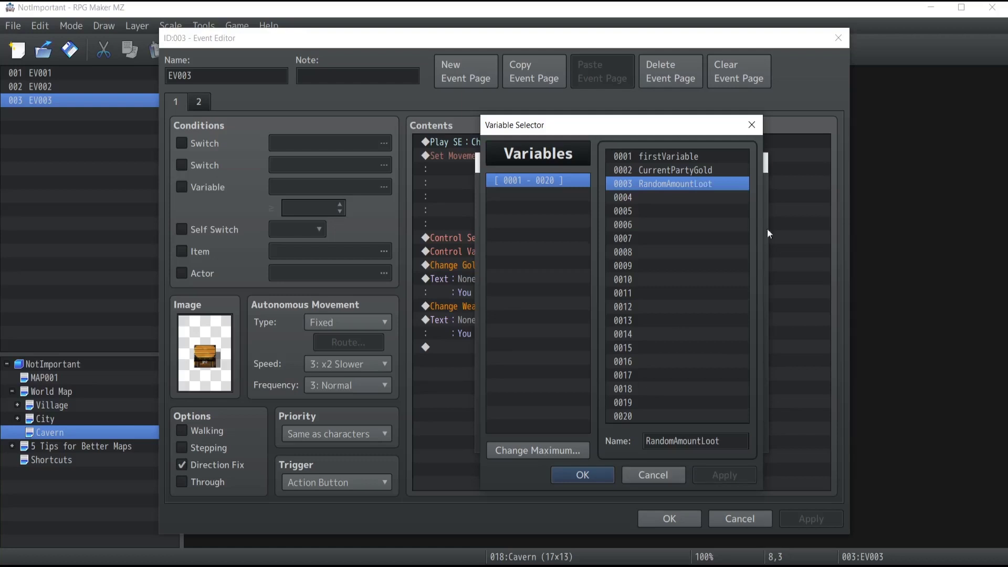
{"action": "left_click", "coordinate": [582, 475]}
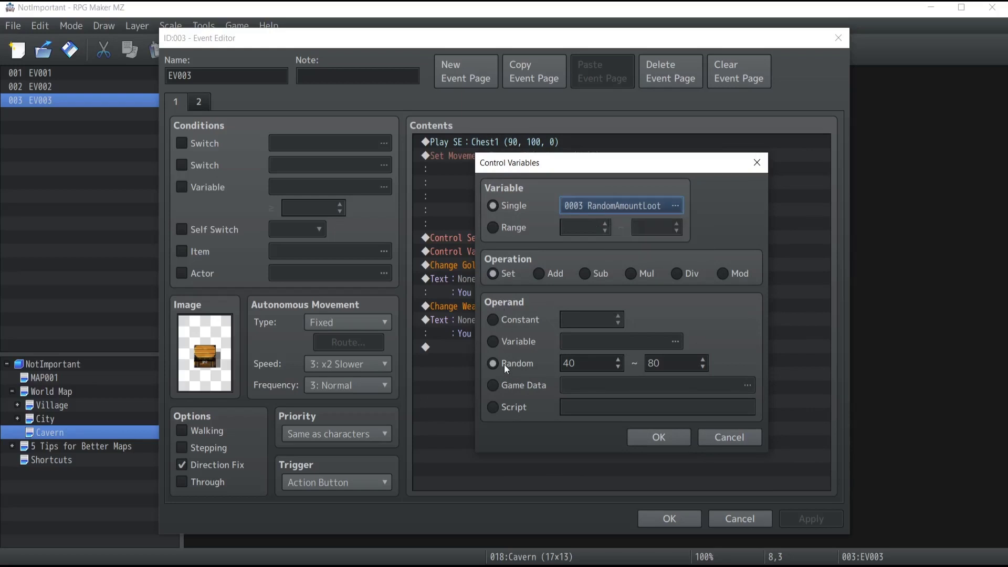
{"action": "double_click", "coordinate": [577, 363]}
{"action": "double_click", "coordinate": [656, 363]}
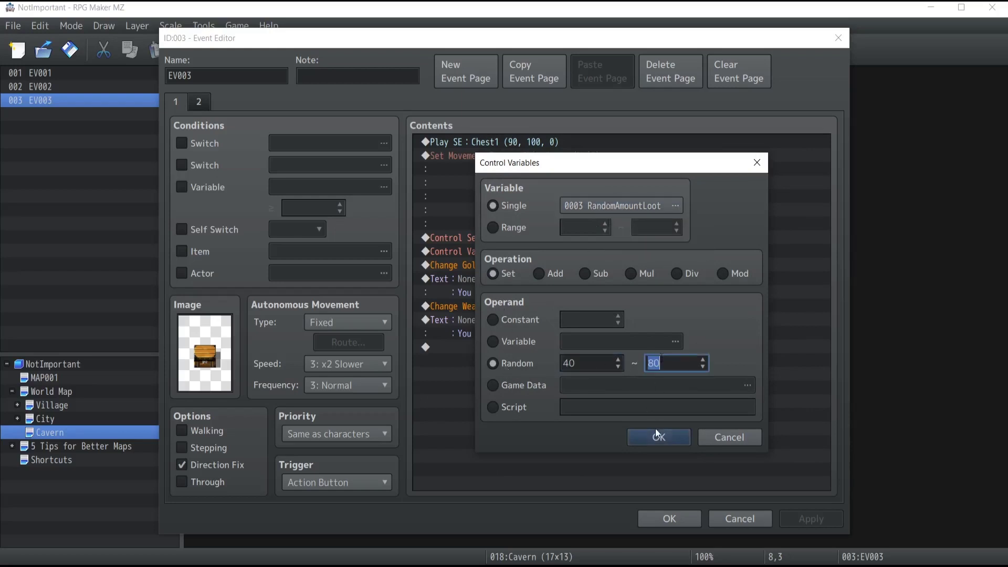
{"action": "left_click", "coordinate": [656, 436]}
{"action": "left_click", "coordinate": [532, 263]}
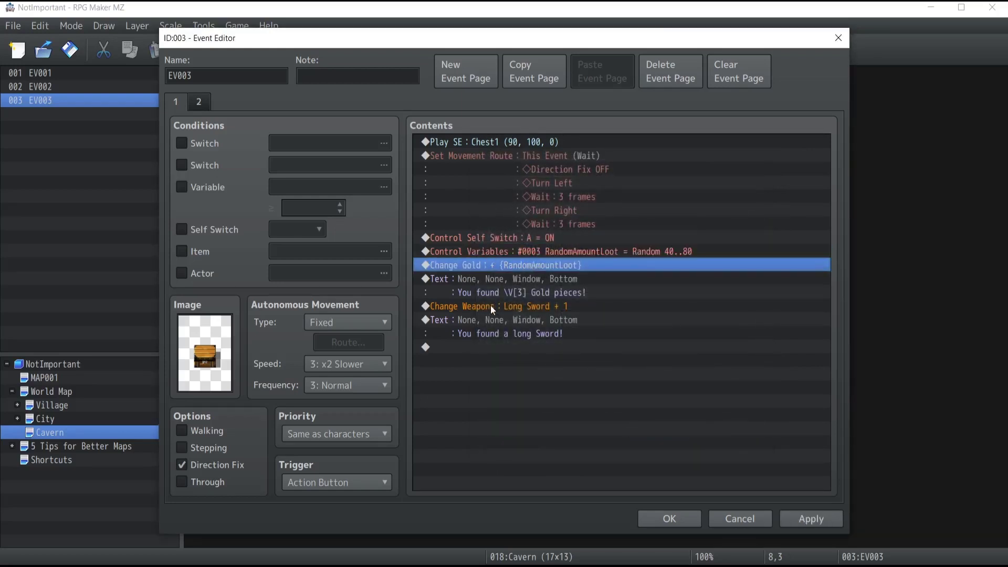
Paste a copy of the RandomAmountLoot command above Change Weapons and set its range to Random 1..3
{"action": "left_click", "coordinate": [497, 288]}
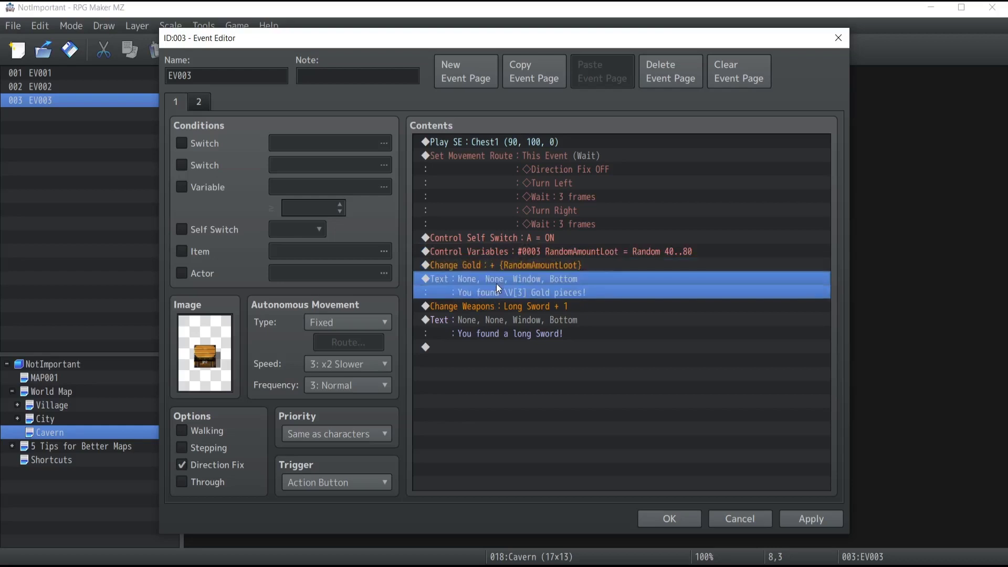
{"action": "left_click", "coordinate": [517, 253]}
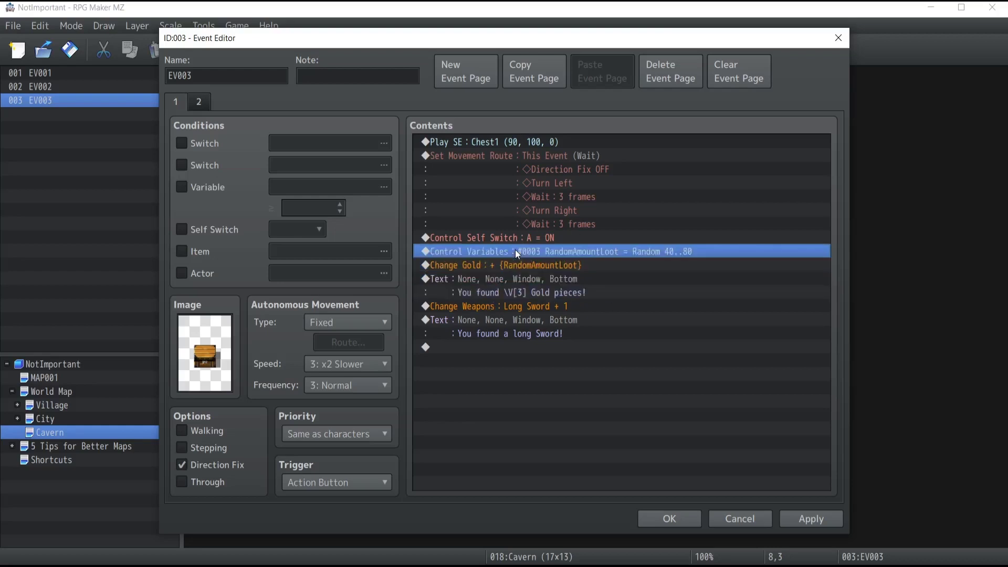
{"action": "left_click", "coordinate": [494, 311]}
{"action": "key", "text": "ctrl+v"}
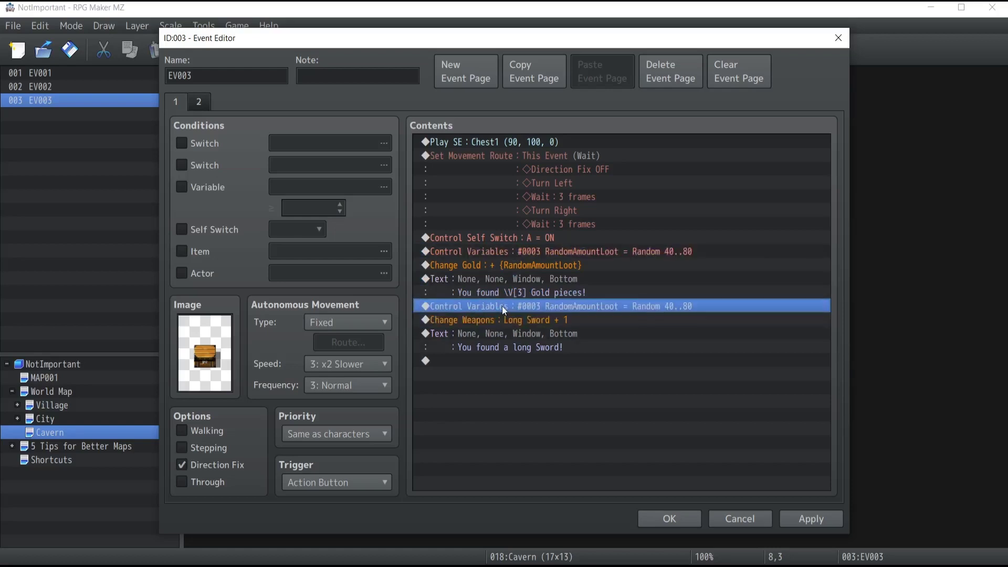
{"action": "double_click", "coordinate": [502, 306]}
{"action": "double_click", "coordinate": [589, 361]}
{"action": "type", "text": "1"}
{"action": "double_click", "coordinate": [672, 364]}
{"action": "type", "text": "3"}
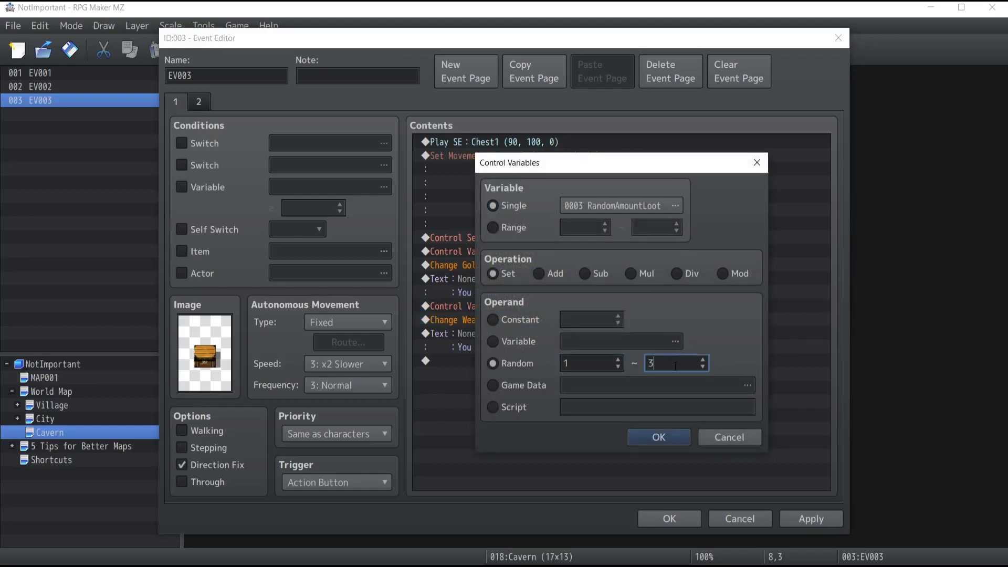
{"action": "left_click", "coordinate": [656, 437]}
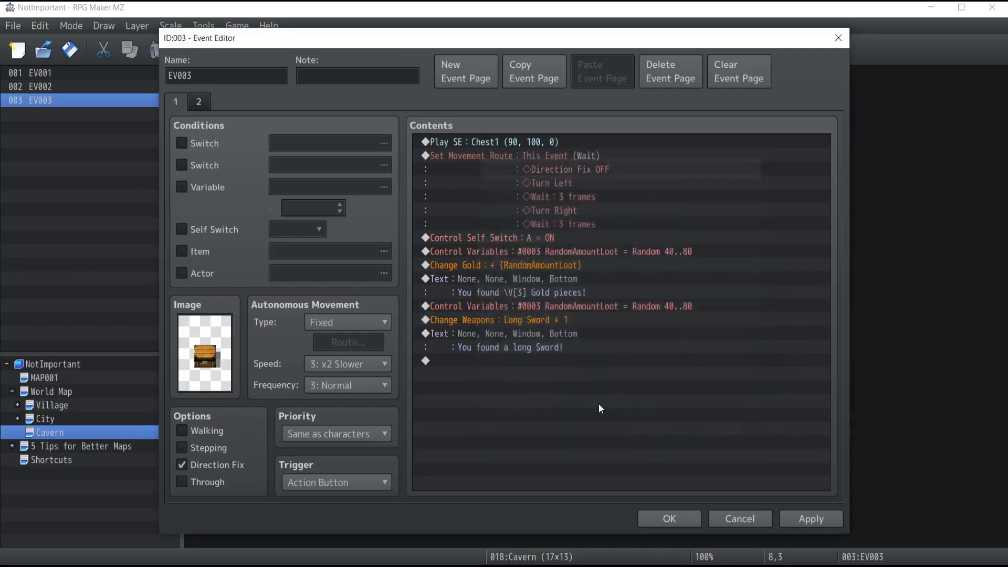
Make Change Weapons give Long Swords equal to variable RandomAmountLoot
{"action": "double_click", "coordinate": [518, 320]}
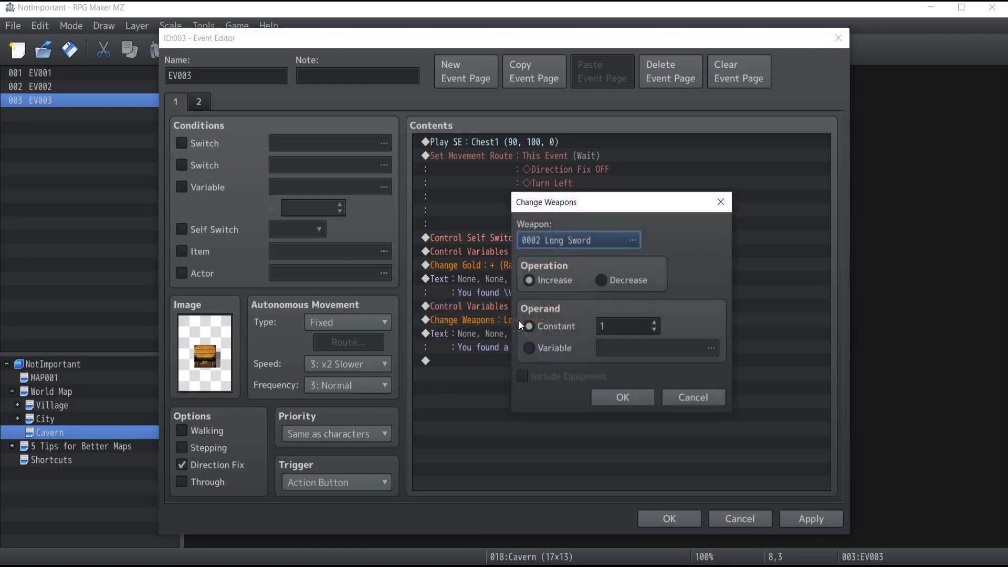
{"action": "left_click", "coordinate": [528, 348]}
{"action": "left_click", "coordinate": [635, 346]}
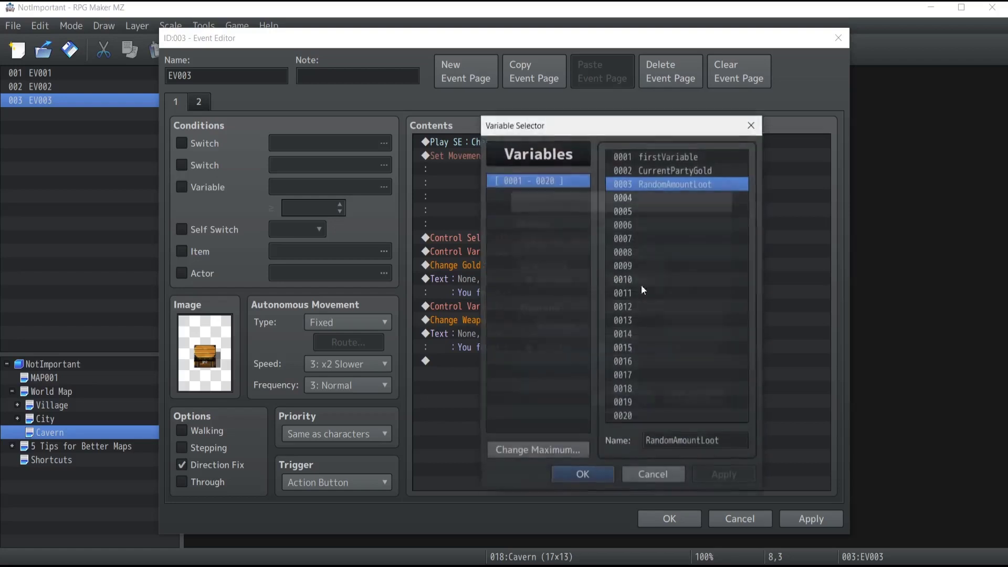
{"action": "left_click", "coordinate": [586, 473]}
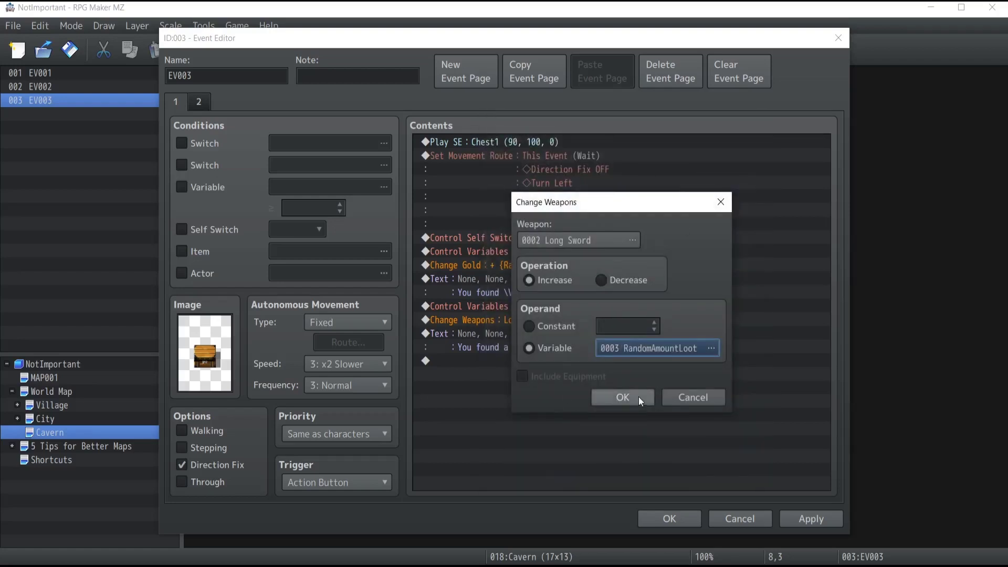
{"action": "left_click", "coordinate": [625, 398]}
Edit the sword message to read 'You found \V[3] long Sword!'
{"action": "double_click", "coordinate": [499, 332]}
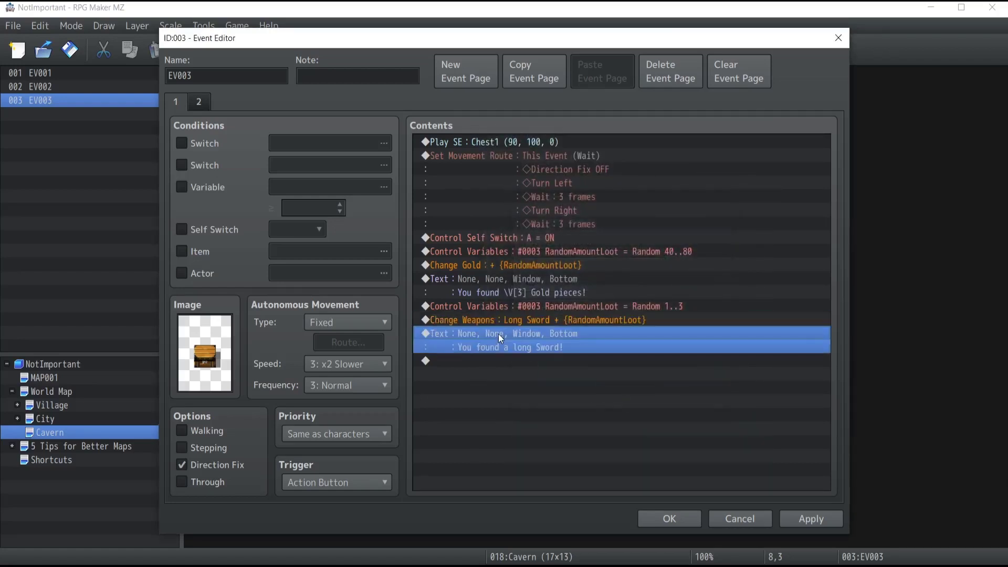
{"action": "key", "text": "BackSpace"}
{"action": "type", "text": "\\V[3] long Sword!"}
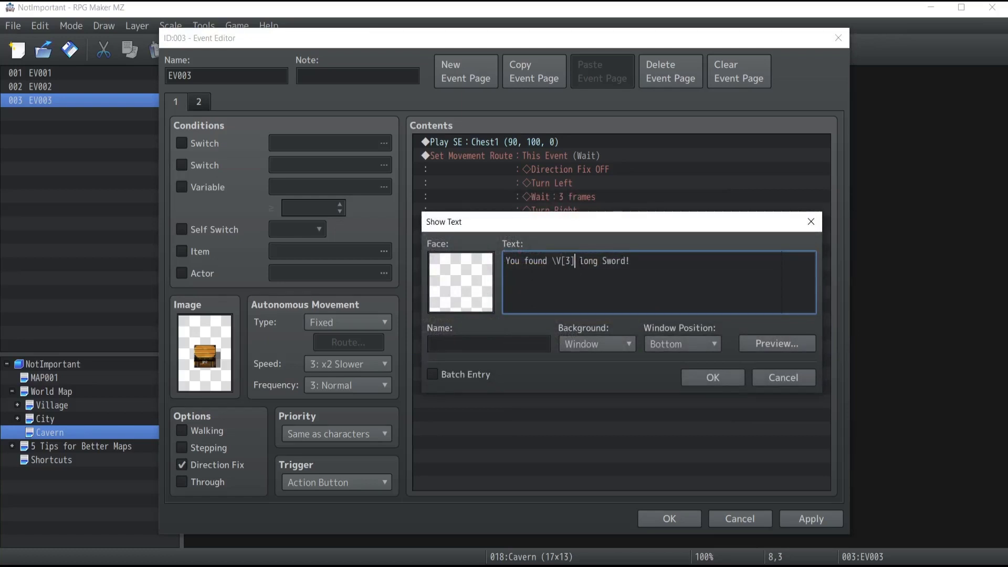
{"action": "left_click", "coordinate": [718, 377]}
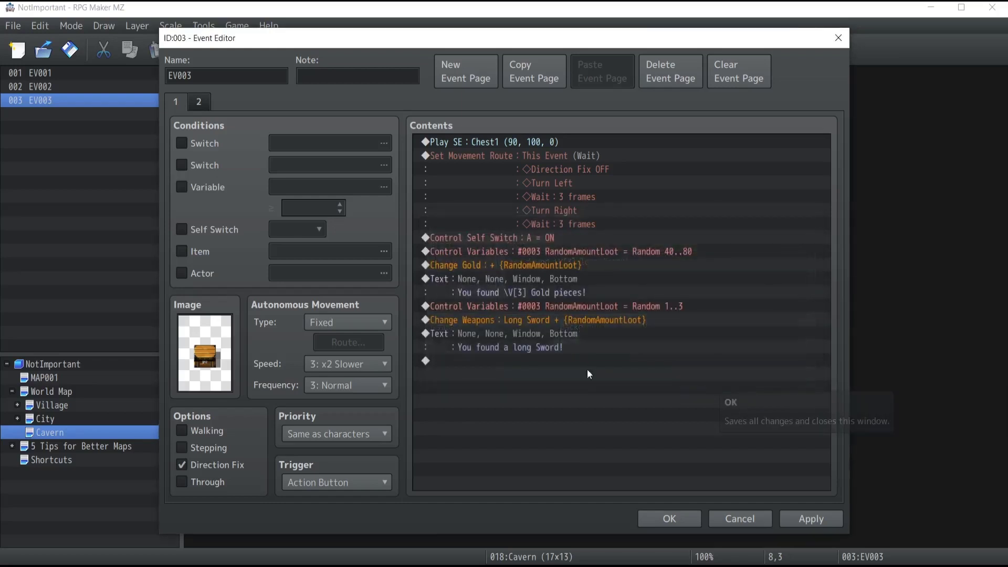
Review the event's commands line by line and apply the edits to the chest event
{"action": "left_click", "coordinate": [509, 361]}
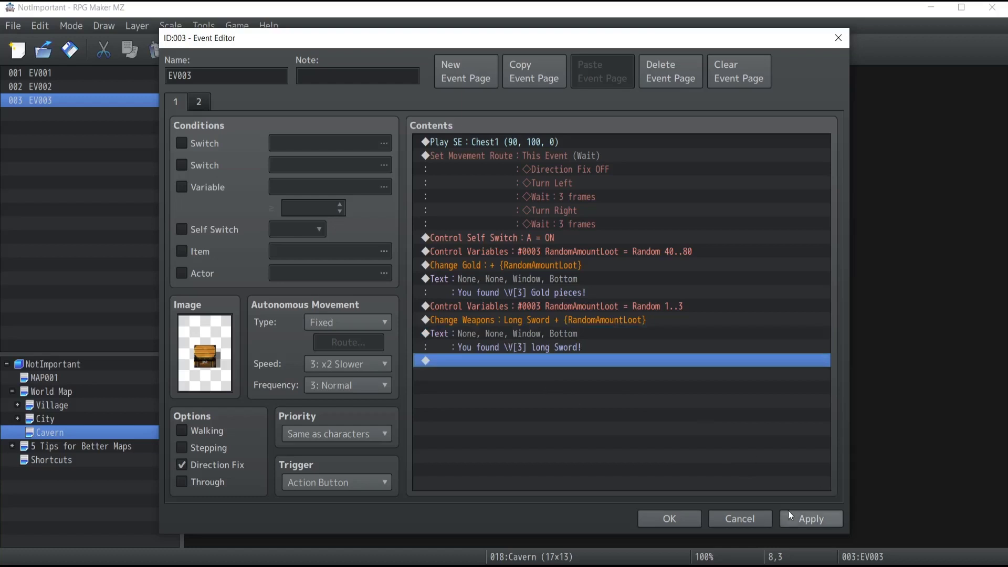
{"action": "left_click", "coordinate": [531, 249]}
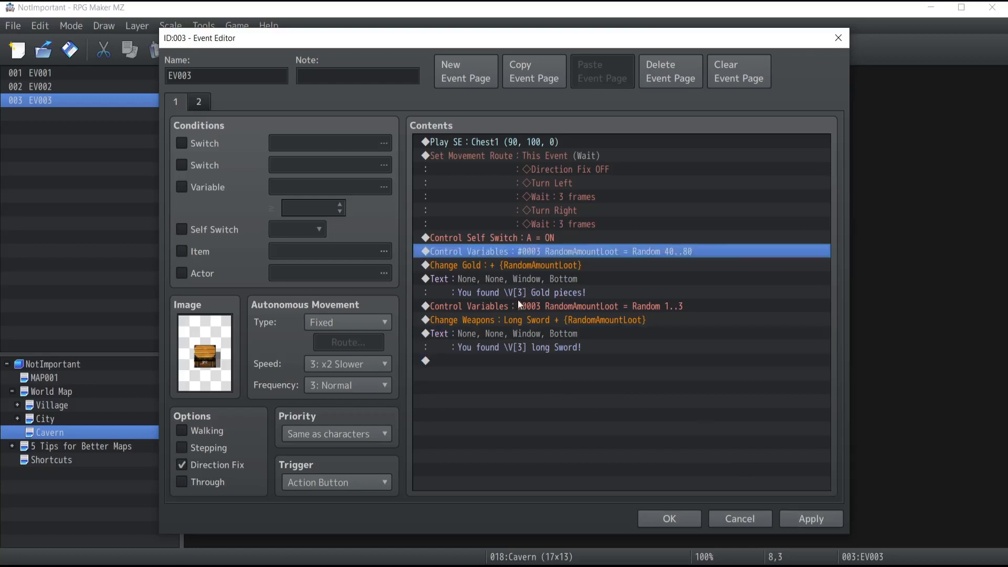
{"action": "left_click", "coordinate": [517, 304]}
{"action": "left_click", "coordinate": [509, 333]}
{"action": "left_click", "coordinate": [509, 249]}
{"action": "left_click", "coordinate": [513, 278]}
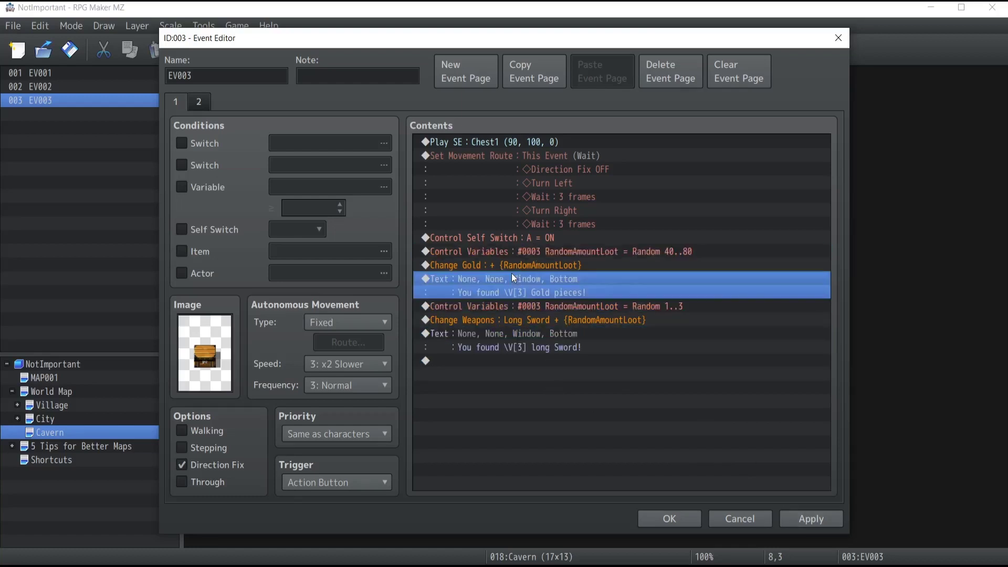
{"action": "left_click", "coordinate": [511, 306]}
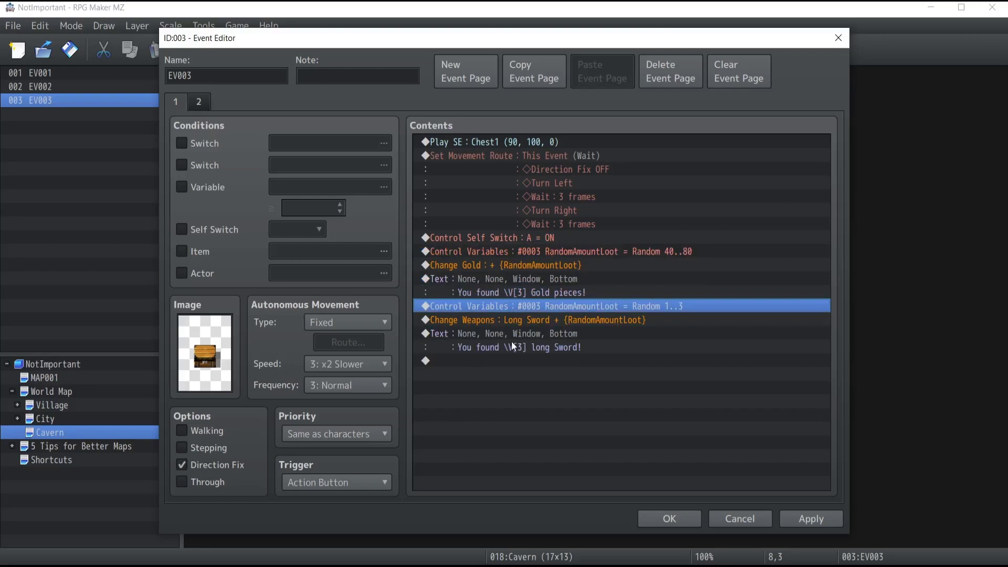
{"action": "left_click", "coordinate": [522, 252]}
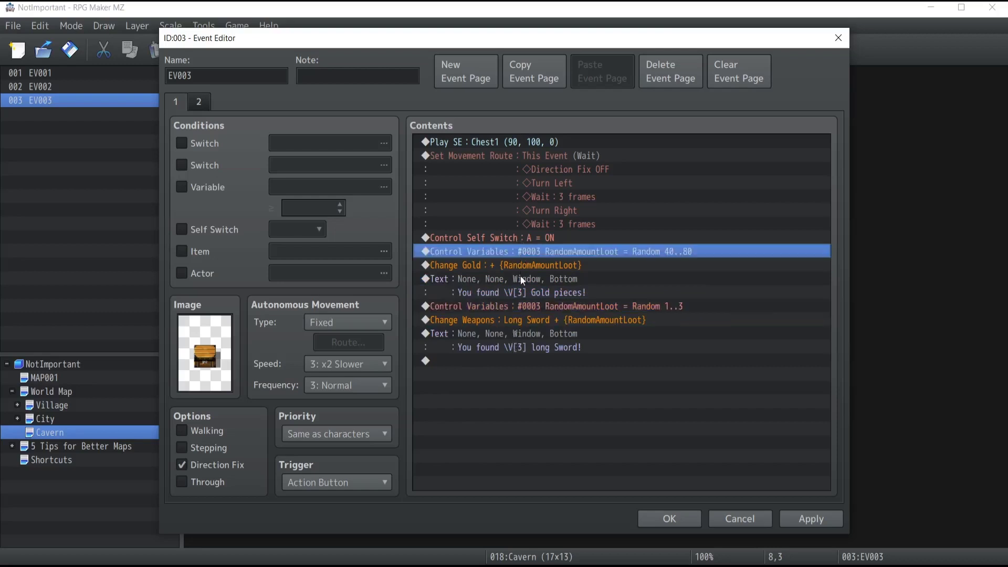
{"action": "left_click", "coordinate": [519, 290]}
{"action": "left_click", "coordinate": [519, 252]}
{"action": "left_click", "coordinate": [525, 275]}
{"action": "left_click", "coordinate": [530, 253]}
{"action": "left_click", "coordinate": [535, 265]}
{"action": "left_click", "coordinate": [529, 282]}
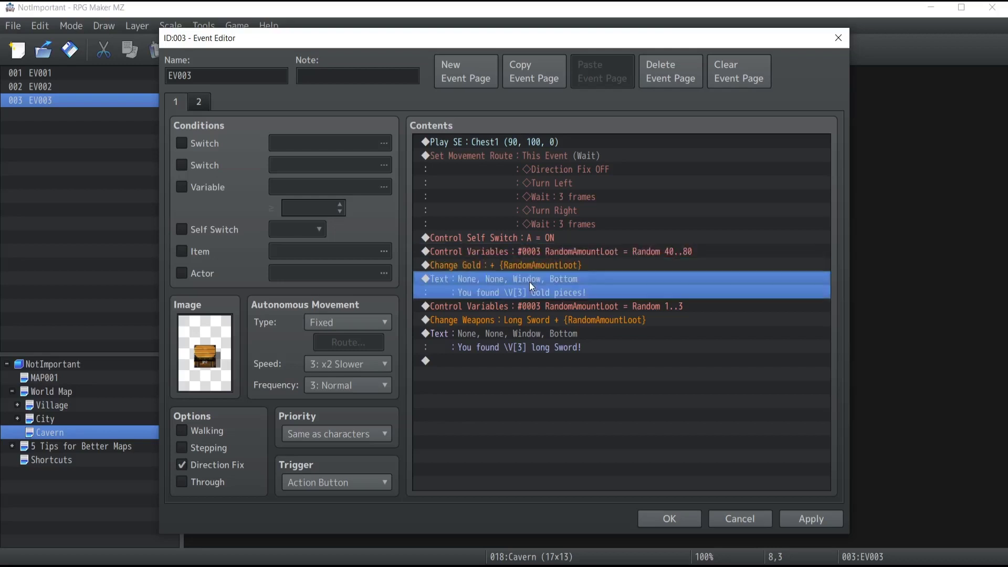
{"action": "left_click", "coordinate": [530, 306]}
{"action": "left_click", "coordinate": [534, 253]}
{"action": "left_click", "coordinate": [533, 265]}
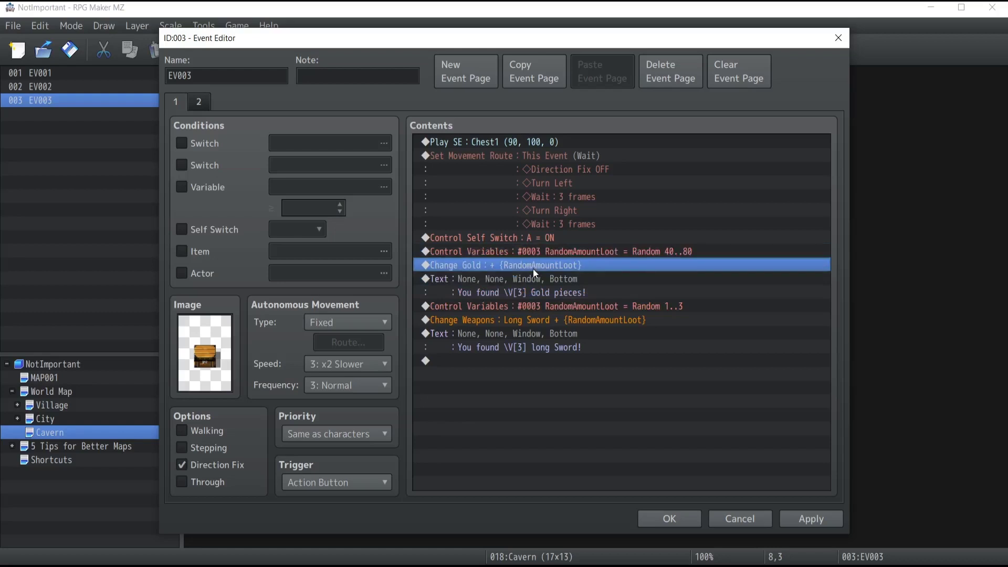
{"action": "left_click", "coordinate": [533, 280]}
{"action": "left_click", "coordinate": [557, 246]}
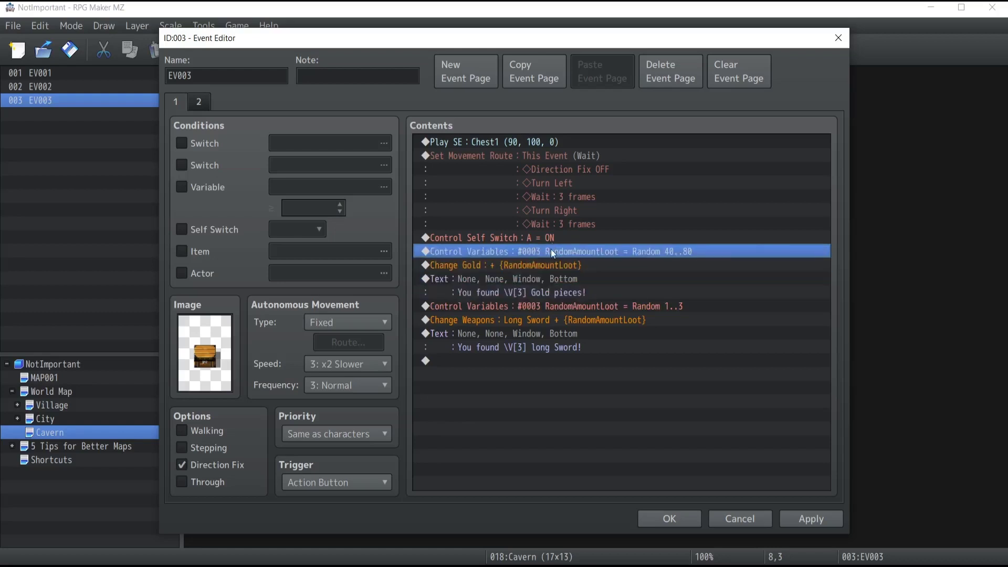
{"action": "left_click", "coordinate": [811, 519]}
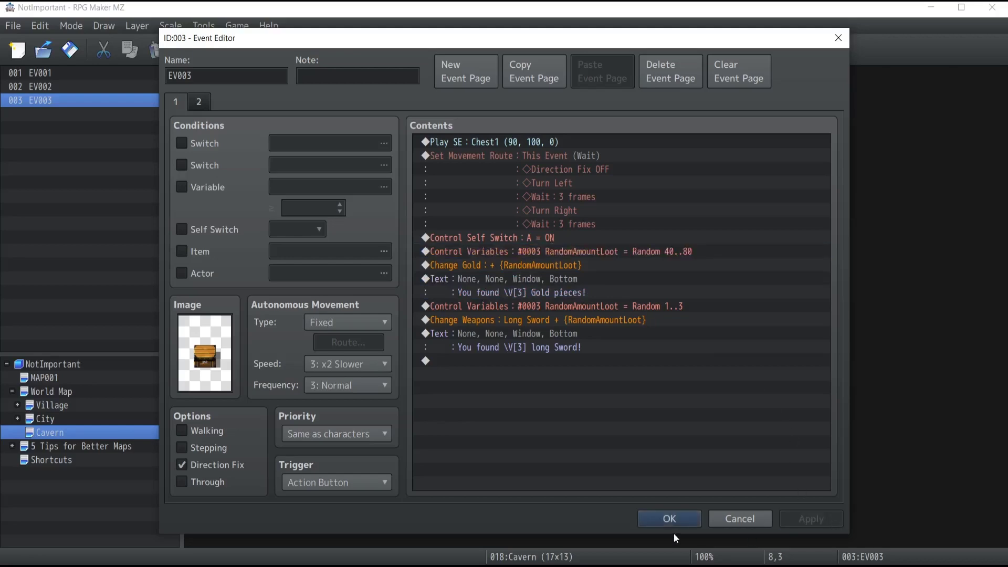
Save the chest event and run a first playtest, dismissing the loot messages
{"action": "left_click", "coordinate": [671, 521]}
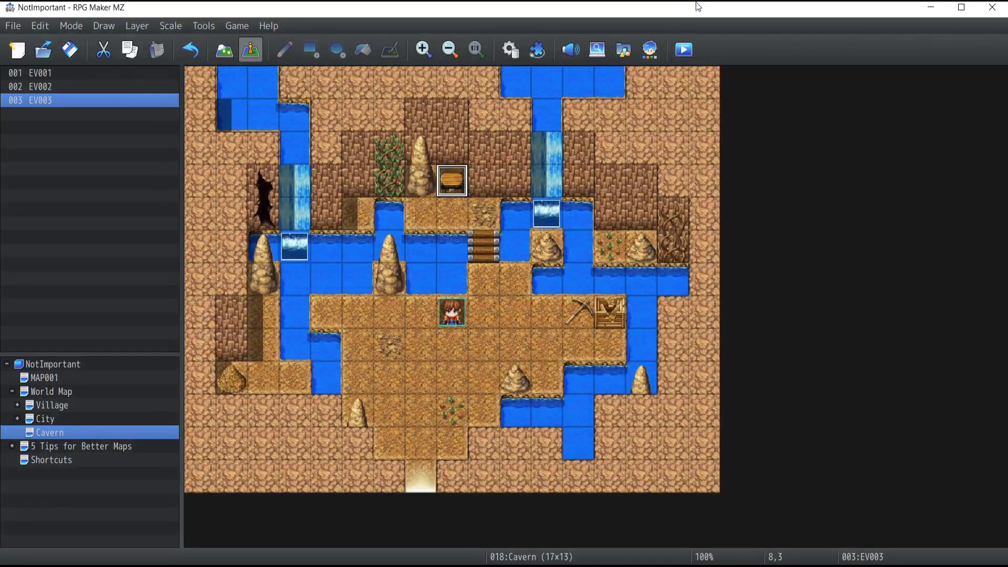
{"action": "key", "text": "ctrl+r"}
{"action": "key", "text": "Up"}
{"action": "key", "text": "Return"}
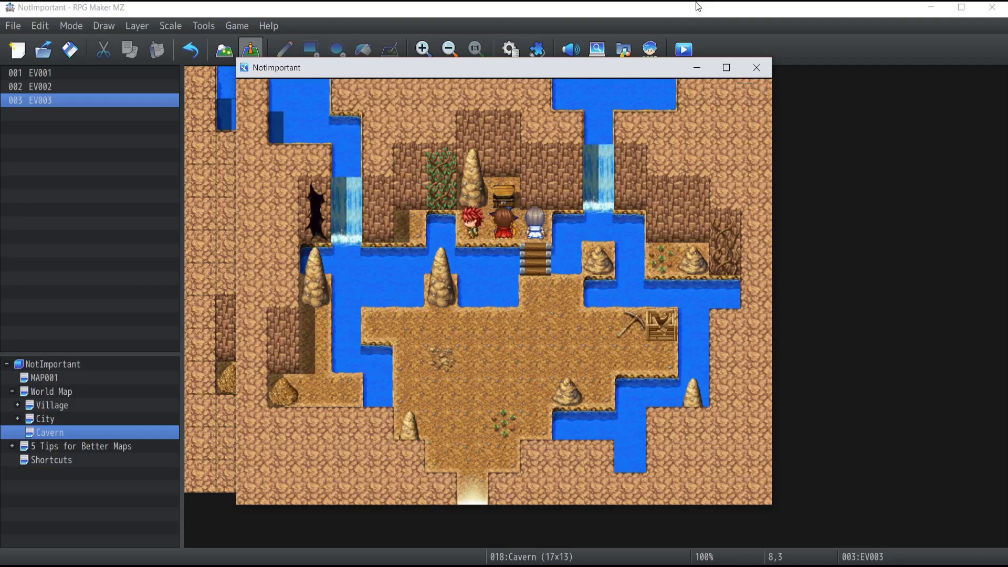
{"action": "key", "text": "Return"}
{"action": "key", "text": "Return"}
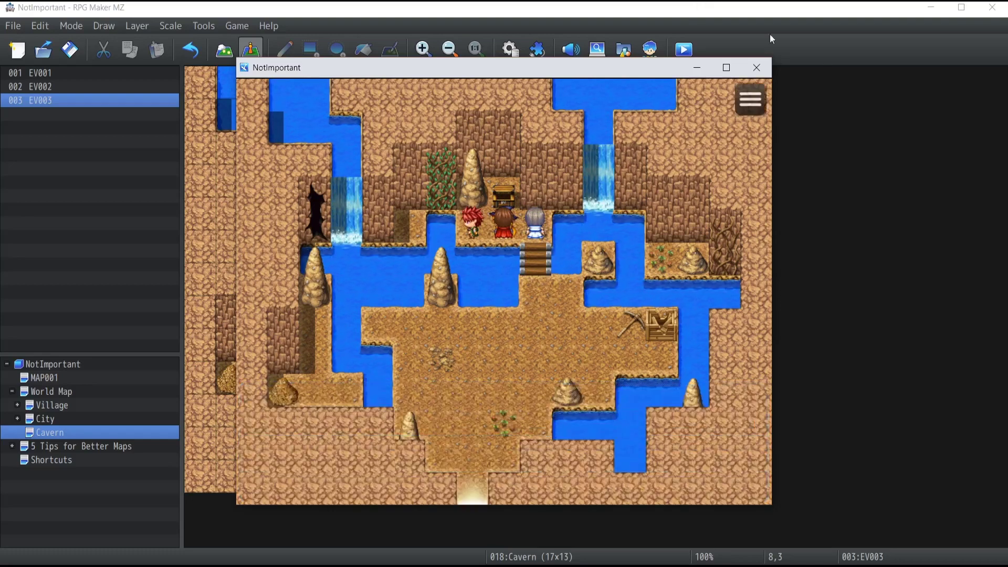
{"action": "left_click", "coordinate": [762, 71]}
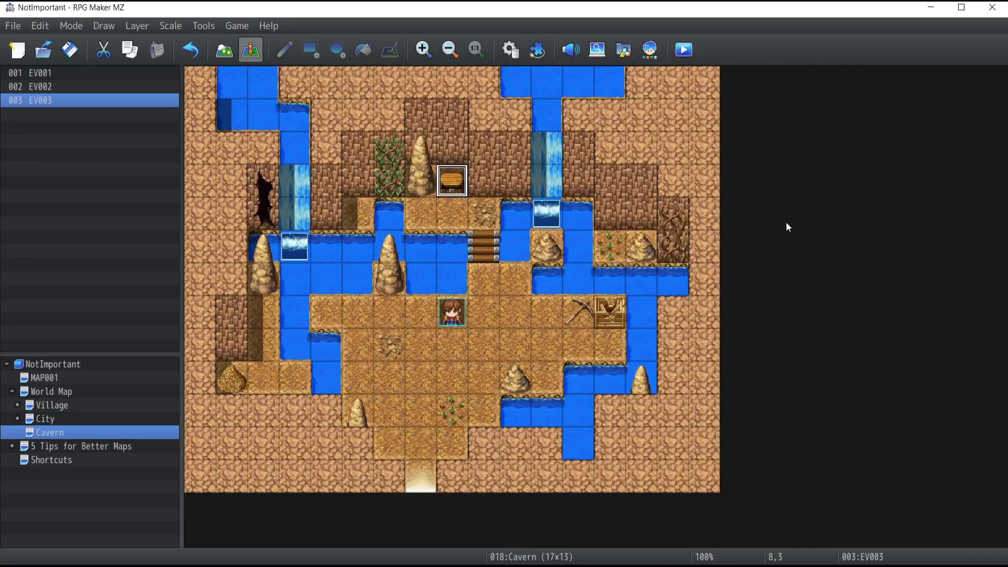
Playtest a new game again, walk to the chest and open it for gold and Long Swords
{"action": "key", "text": "ctrl+r"}
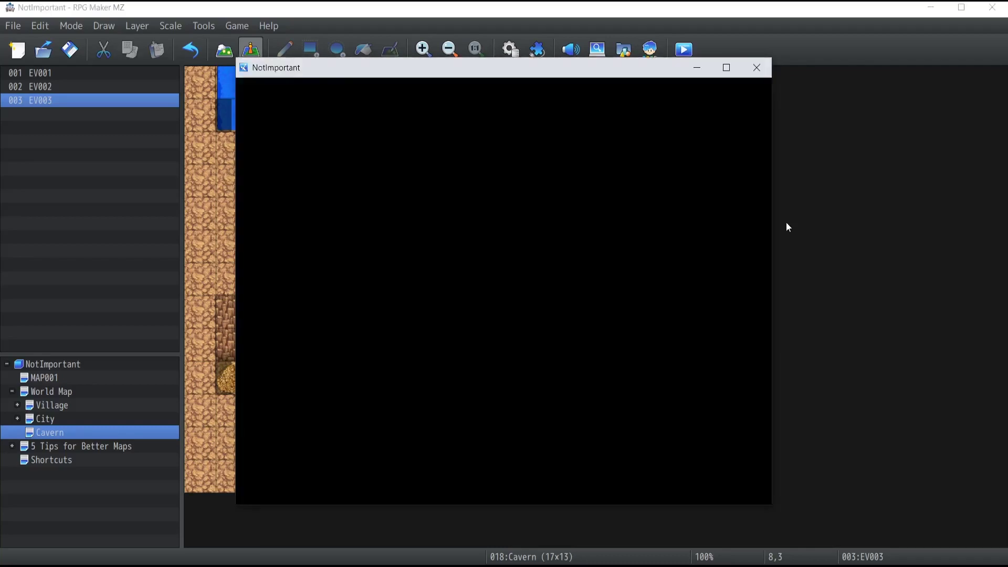
{"action": "key", "text": "Up"}
{"action": "key", "text": "Return"}
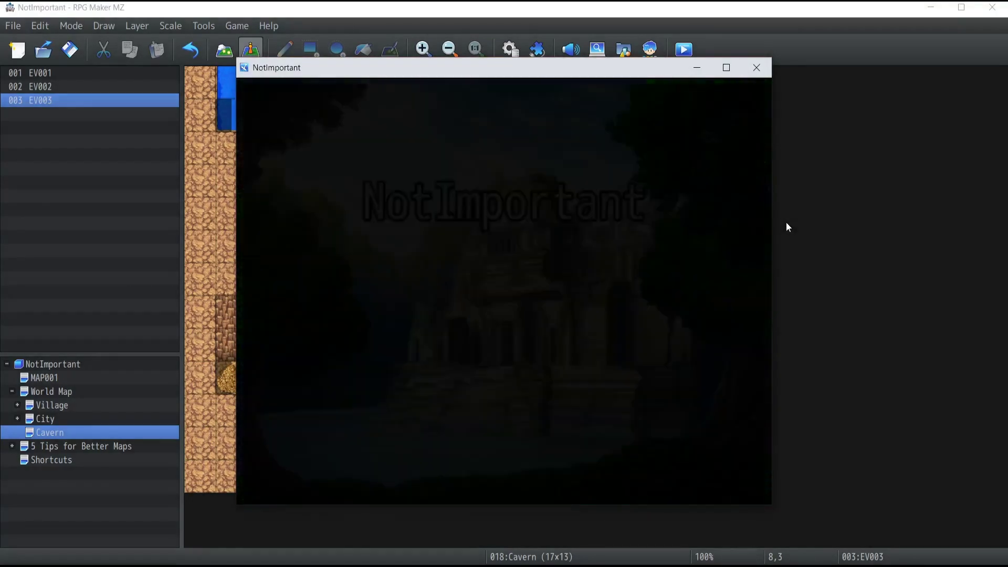
{"action": "key", "text": "Up"}
{"action": "key", "text": "Up"}
{"action": "key", "text": "Up"}
{"action": "key", "text": "Left"}
{"action": "key", "text": "Up"}
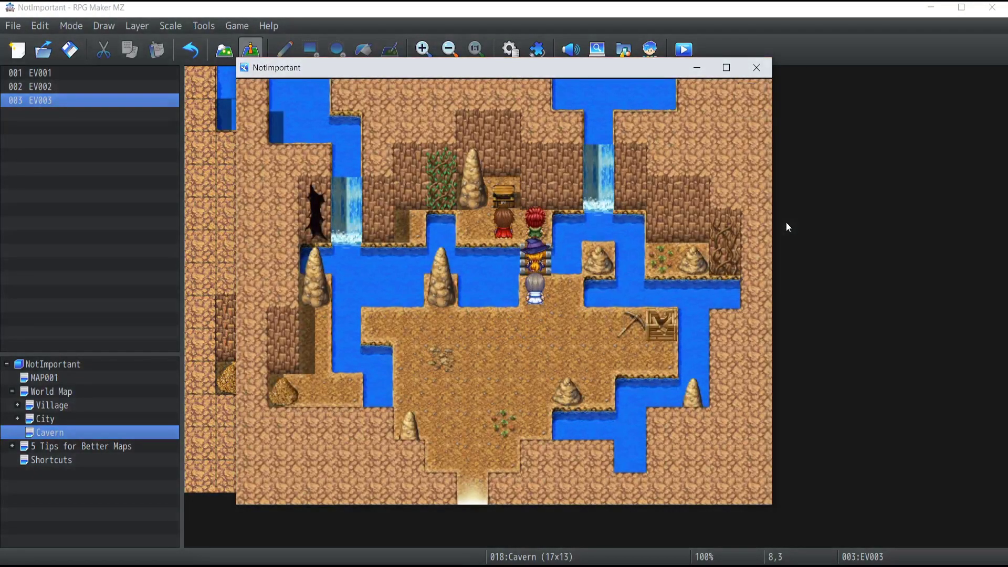
{"action": "key", "text": "Return"}
{"action": "key", "text": "Return"}
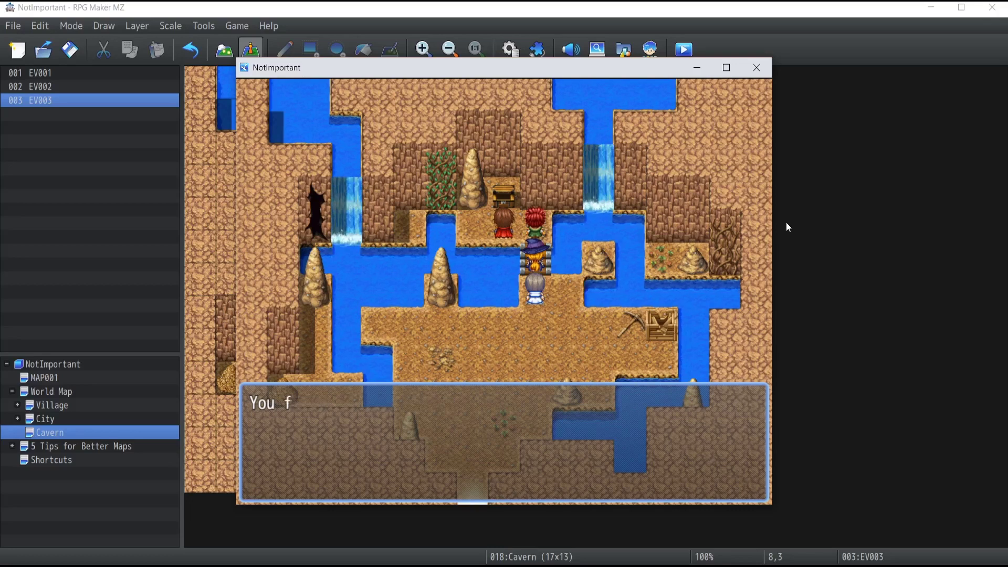
{"action": "key", "text": "Return"}
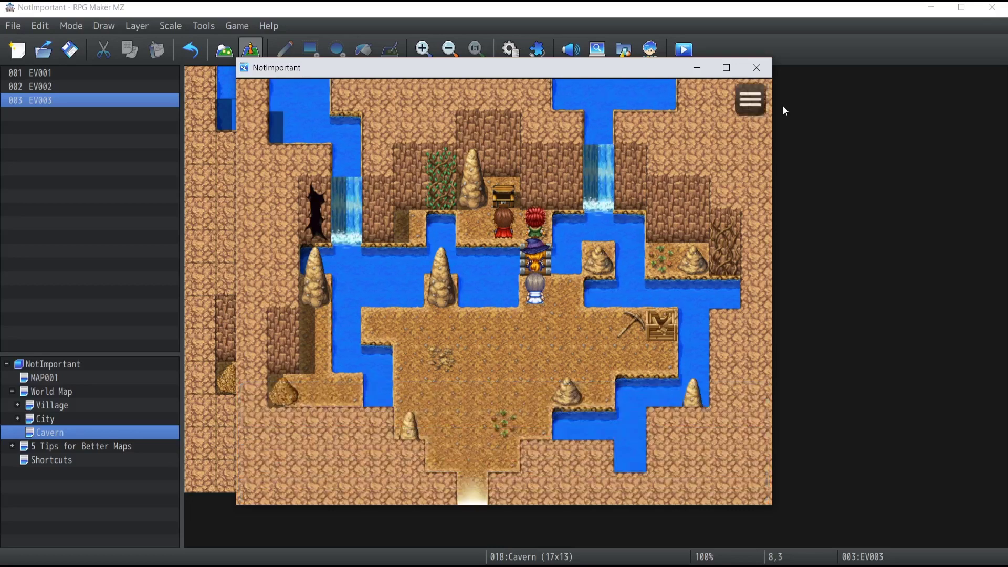
{"action": "left_click", "coordinate": [757, 68]}
Change the chest's Long Sword Control Variables roll from Random 1..3 to Random 1..10
{"action": "double_click", "coordinate": [453, 182]}
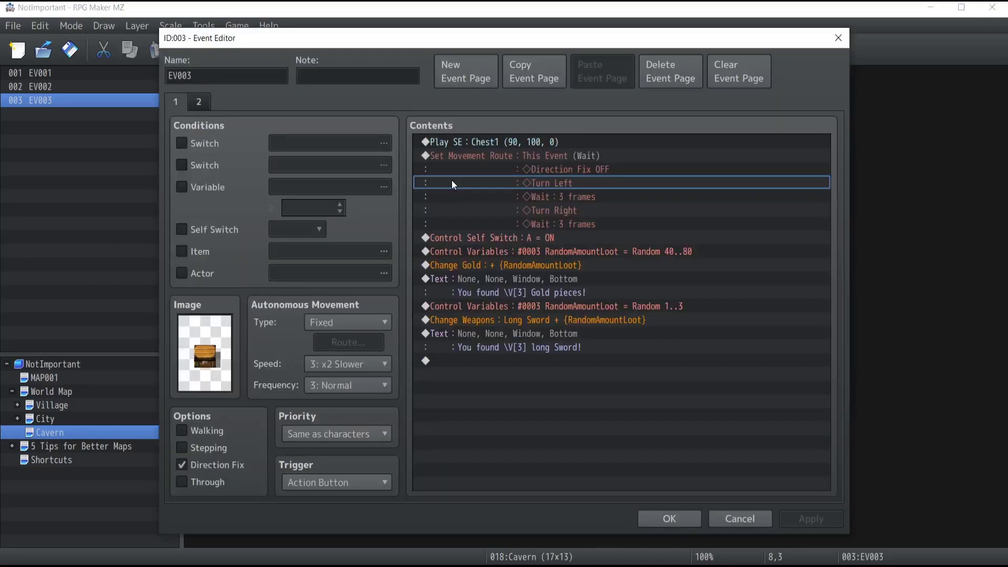
{"action": "left_click", "coordinate": [509, 294]}
{"action": "double_click", "coordinate": [511, 307]}
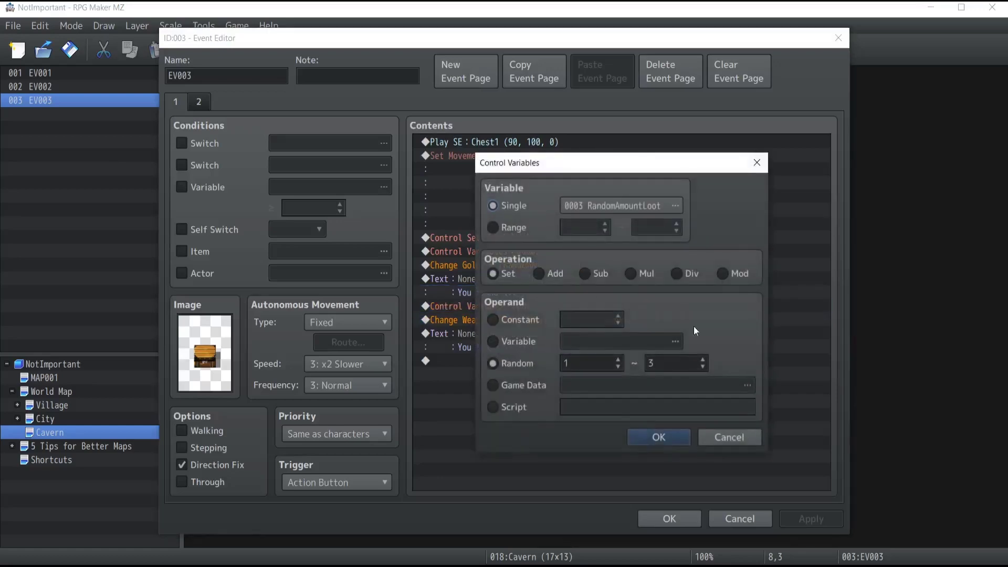
{"action": "double_click", "coordinate": [668, 369]}
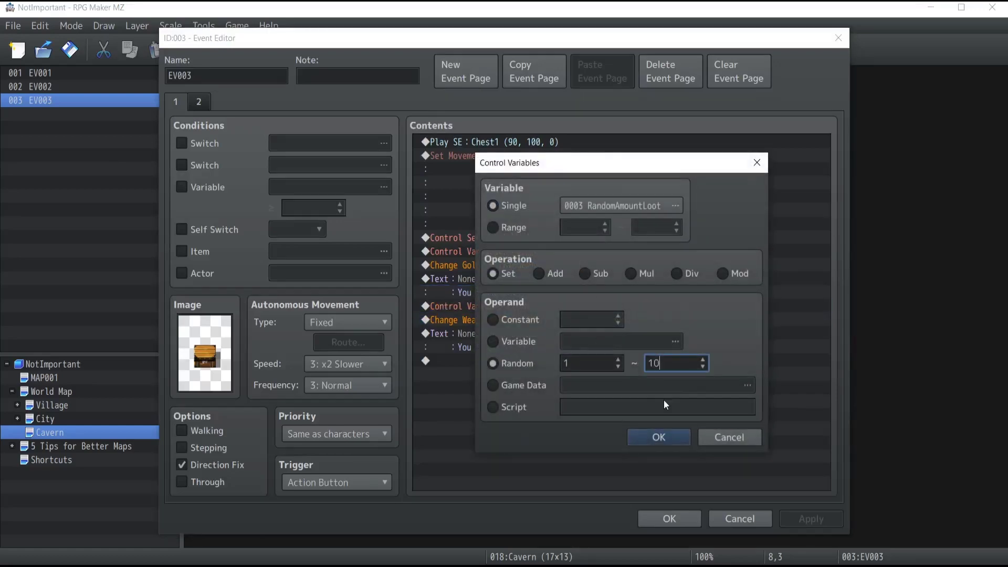
{"action": "left_click", "coordinate": [657, 437]}
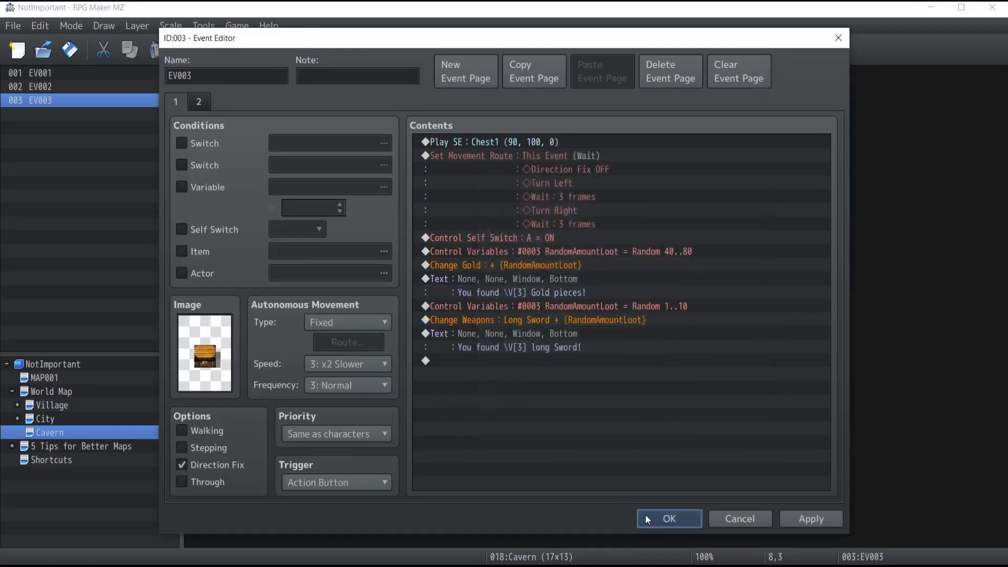
{"action": "left_click", "coordinate": [645, 517]}
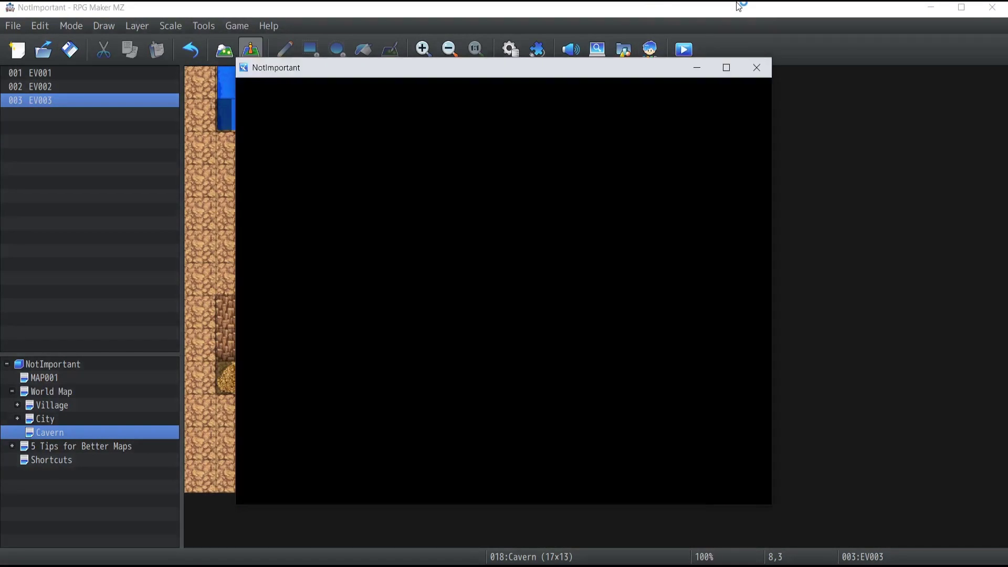
Playtest a new game and open the chest, receiving 48 gold and 5 Long Swords
{"action": "key", "text": "Return"}
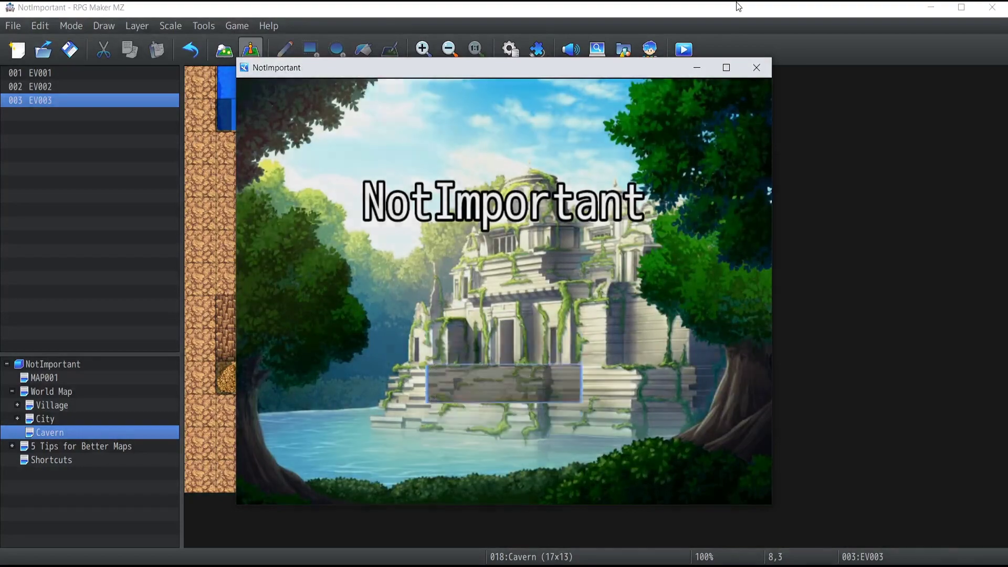
{"action": "key", "text": "Up"}
{"action": "key", "text": "Up"}
{"action": "key", "text": "Up"}
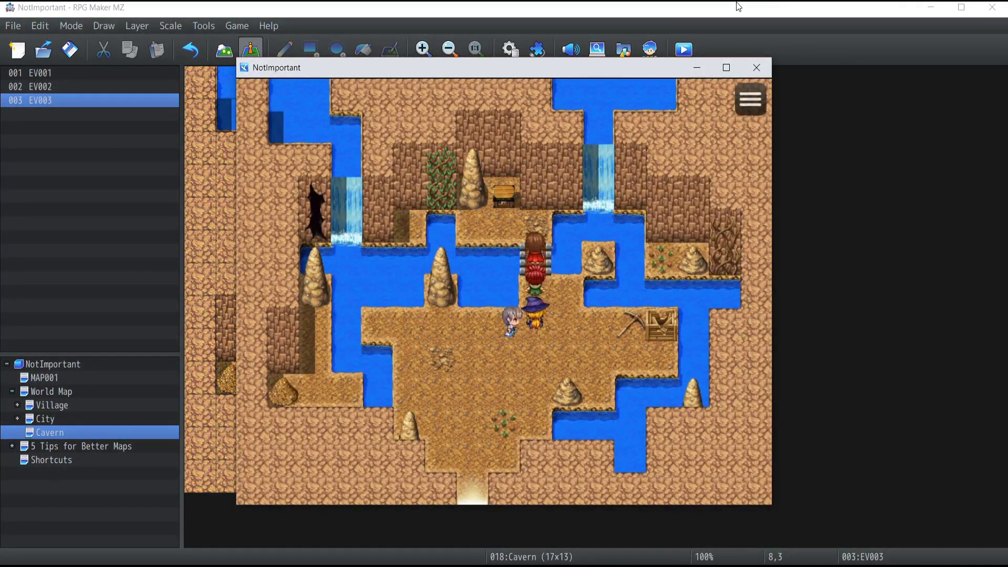
{"action": "key", "text": "Left"}
{"action": "key", "text": "Return"}
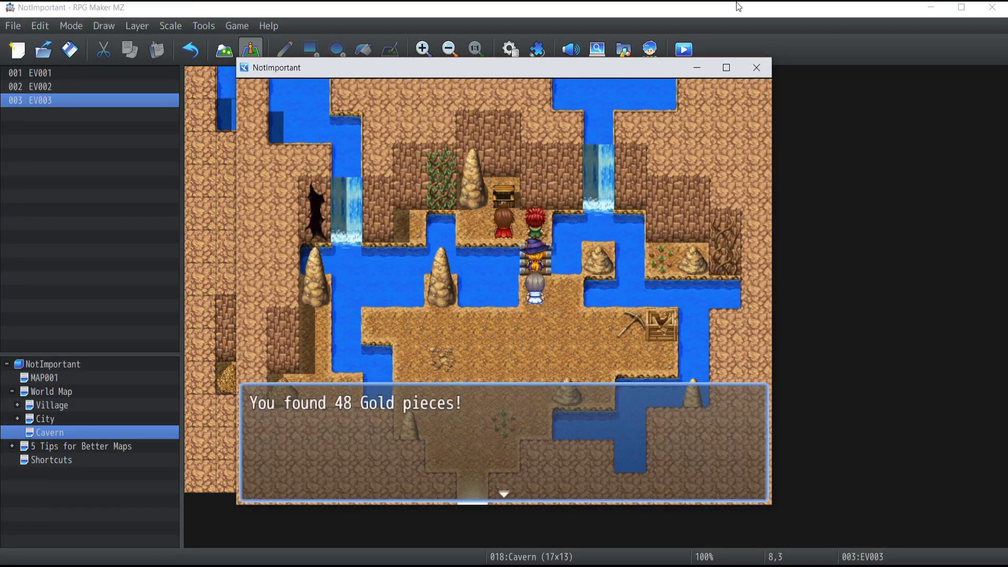
{"action": "key", "text": "Return"}
{"action": "key", "text": "Return"}
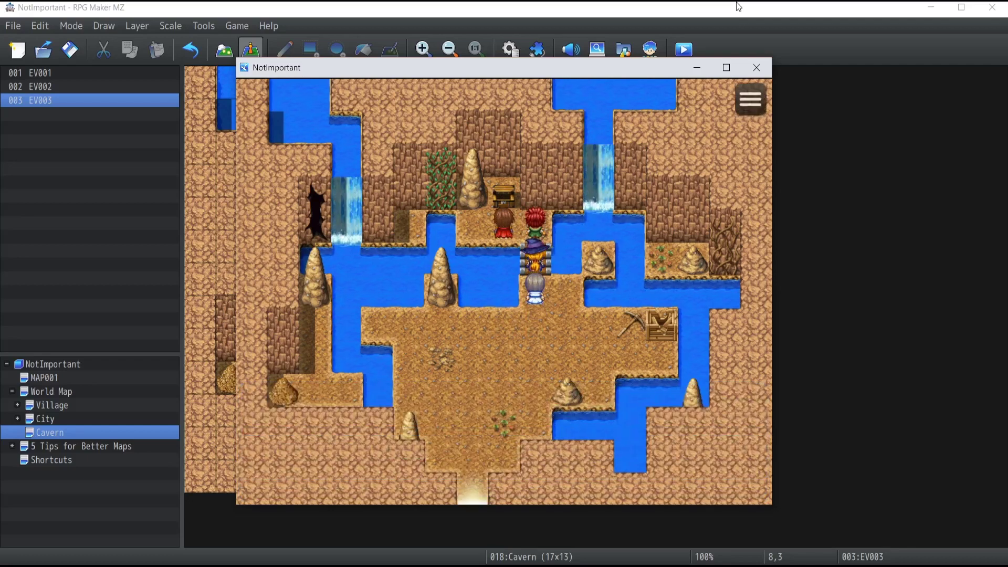
{"action": "left_click", "coordinate": [756, 67]}
{"action": "double_click", "coordinate": [455, 178]}
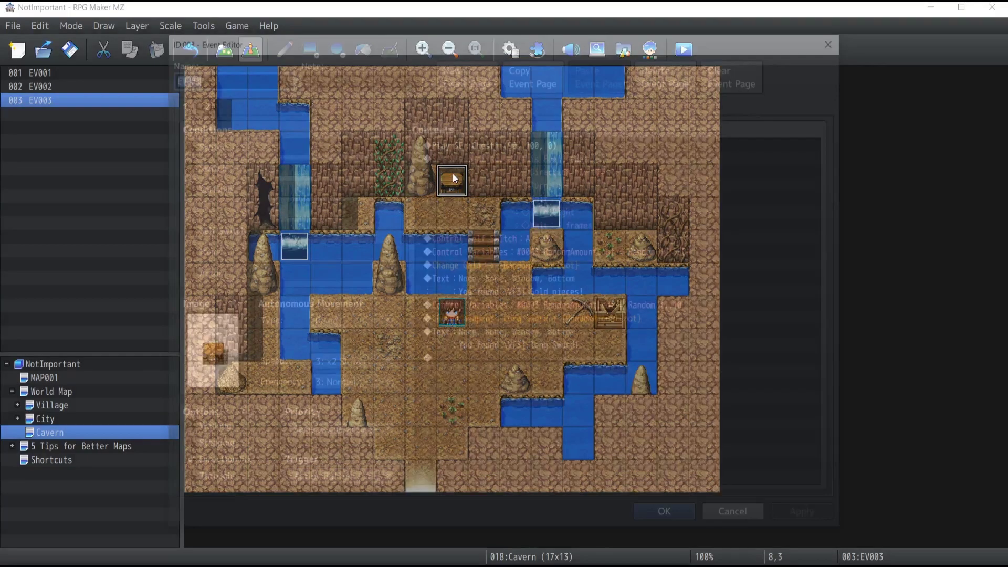
{"action": "left_click", "coordinate": [595, 251]}
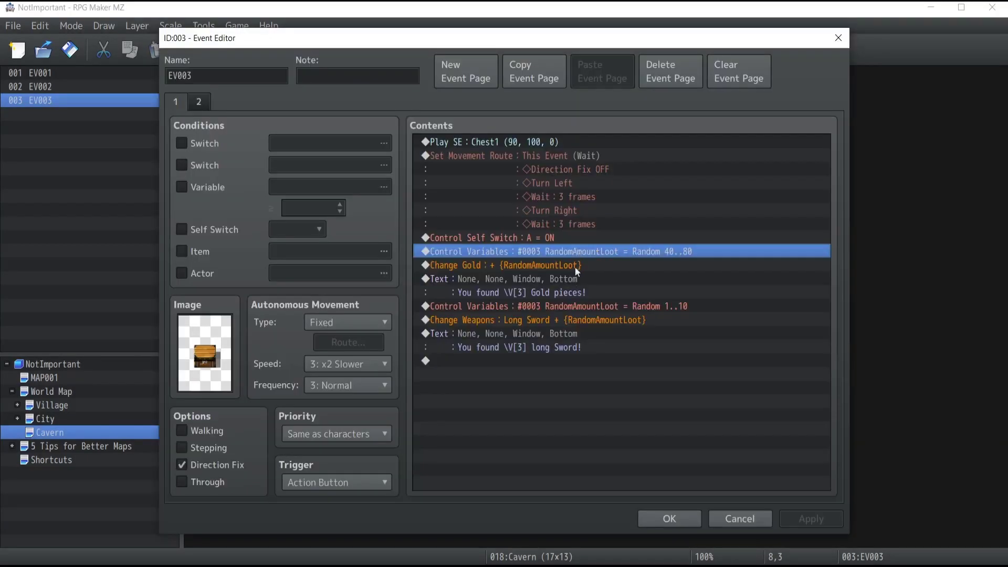
{"action": "left_click", "coordinate": [564, 306]}
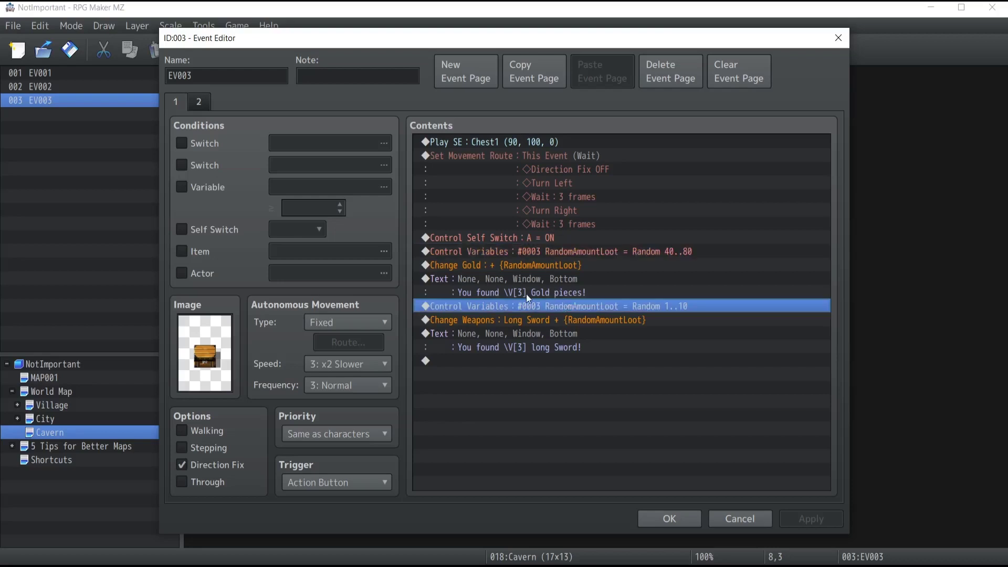
{"action": "left_click", "coordinate": [524, 279]}
{"action": "left_click", "coordinate": [506, 338]}
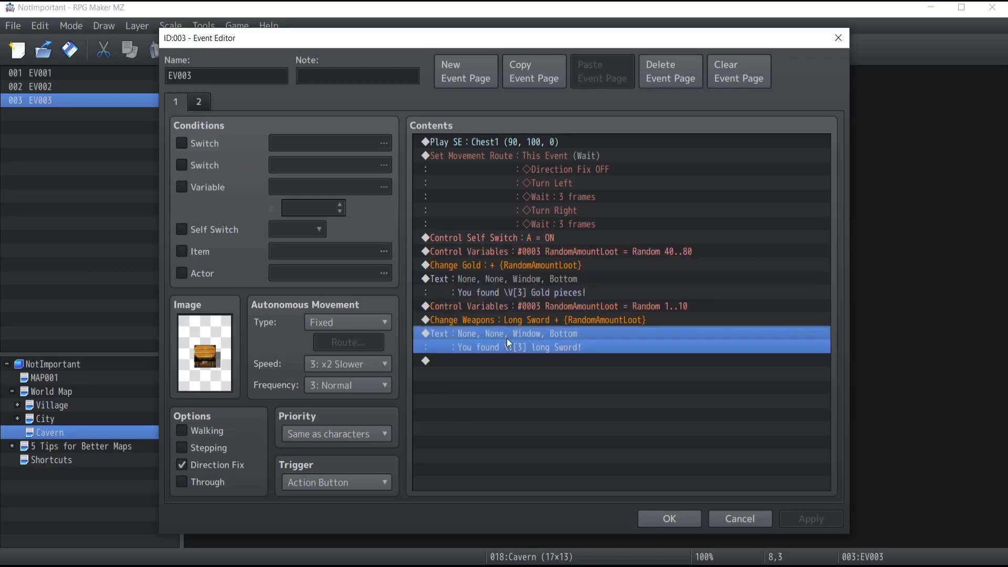
{"action": "left_click", "coordinate": [514, 367]}
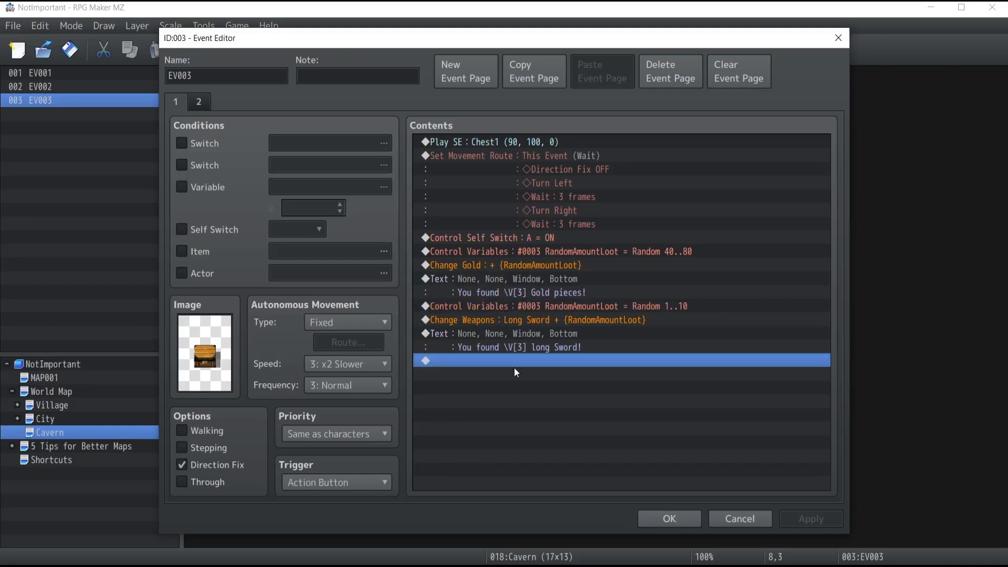
{"action": "key", "text": "Escape"}
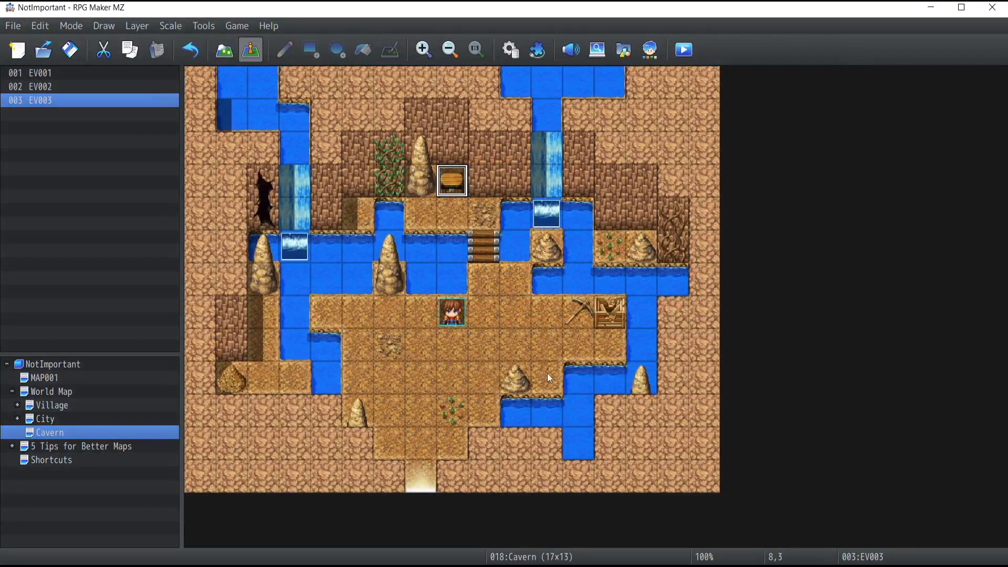
{"action": "double_click", "coordinate": [450, 189]}
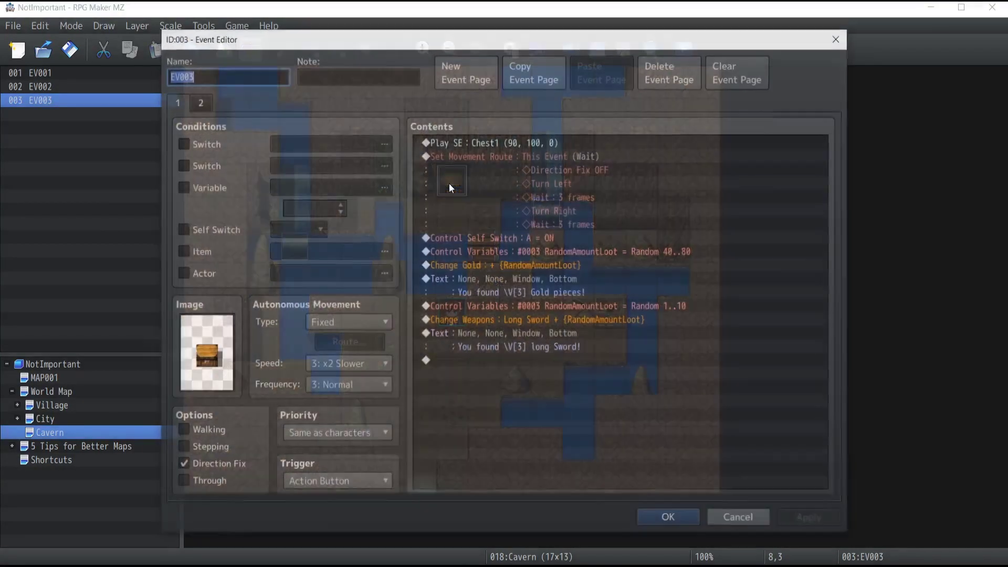
{"action": "left_click", "coordinate": [731, 521]}
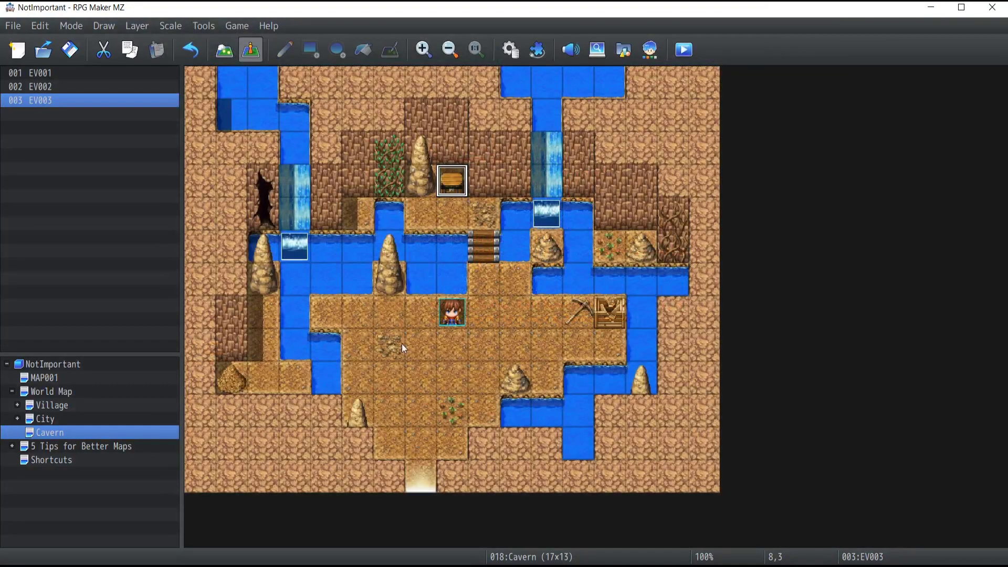